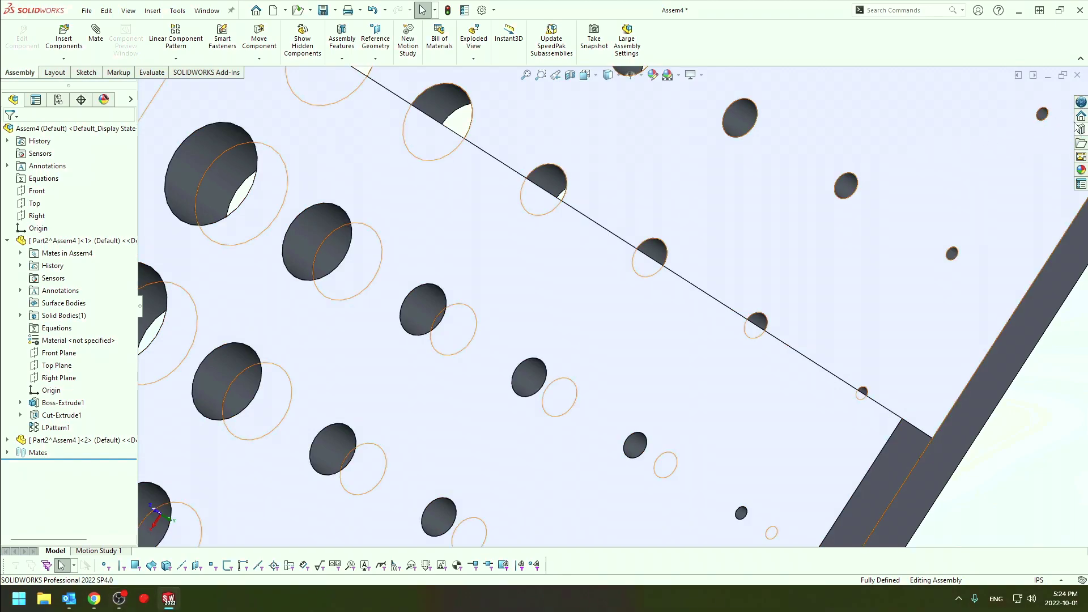
Browse the Toolbox Design Library, widened, to JIS > Bolts and Screws > Hexagon Head Bolts.
click(1080, 128)
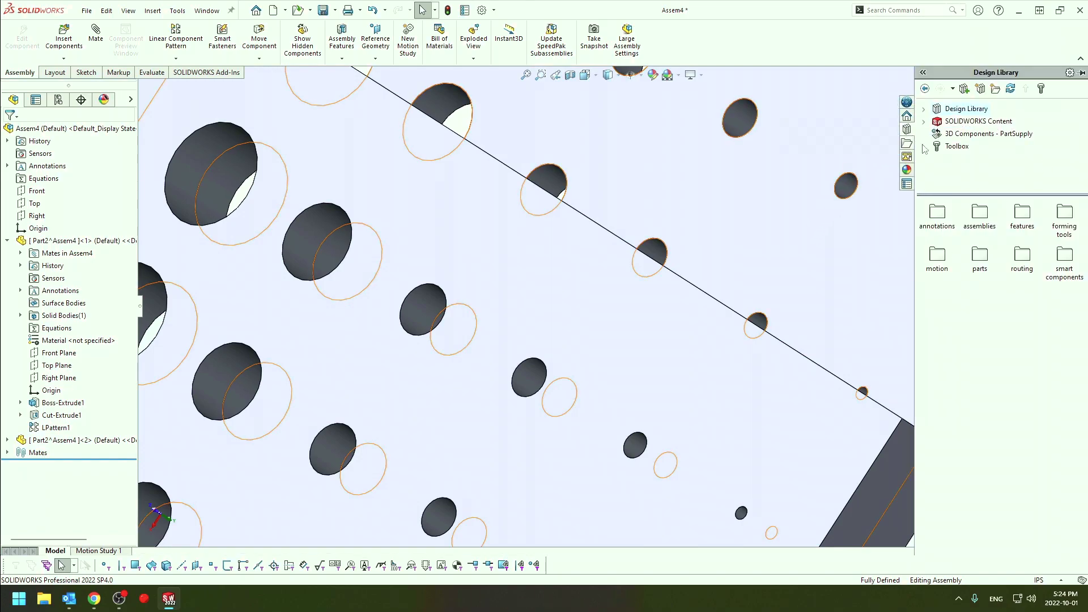
click(951, 148)
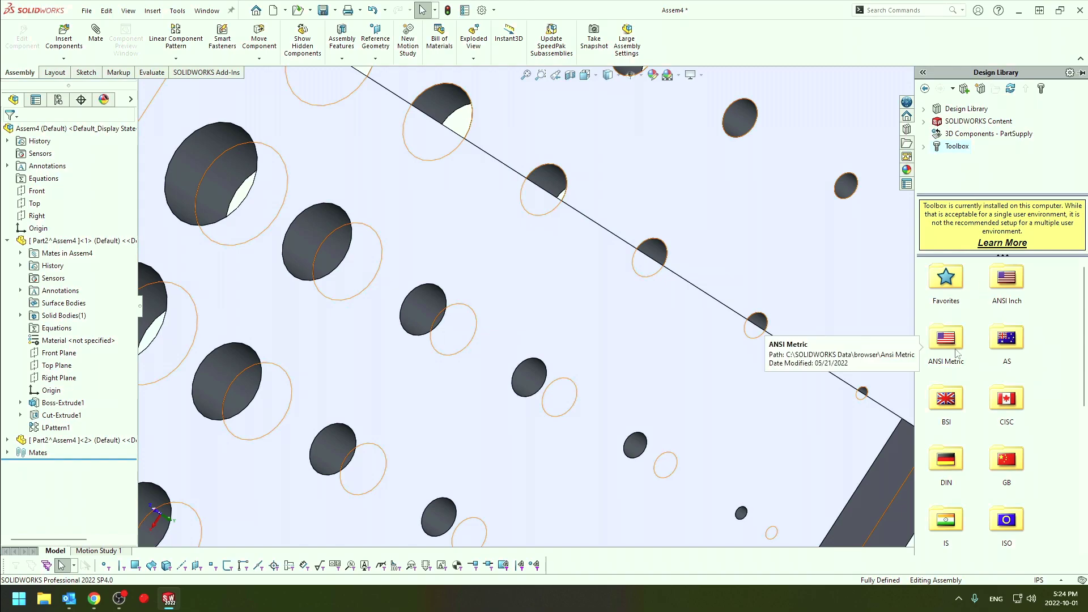
click(923, 72)
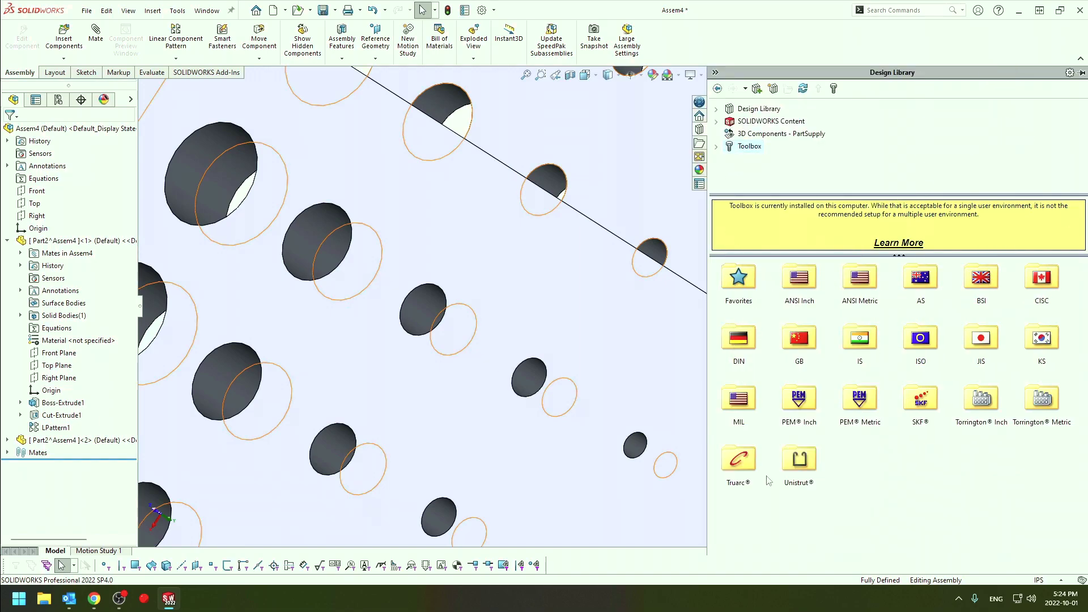
double_click(981, 338)
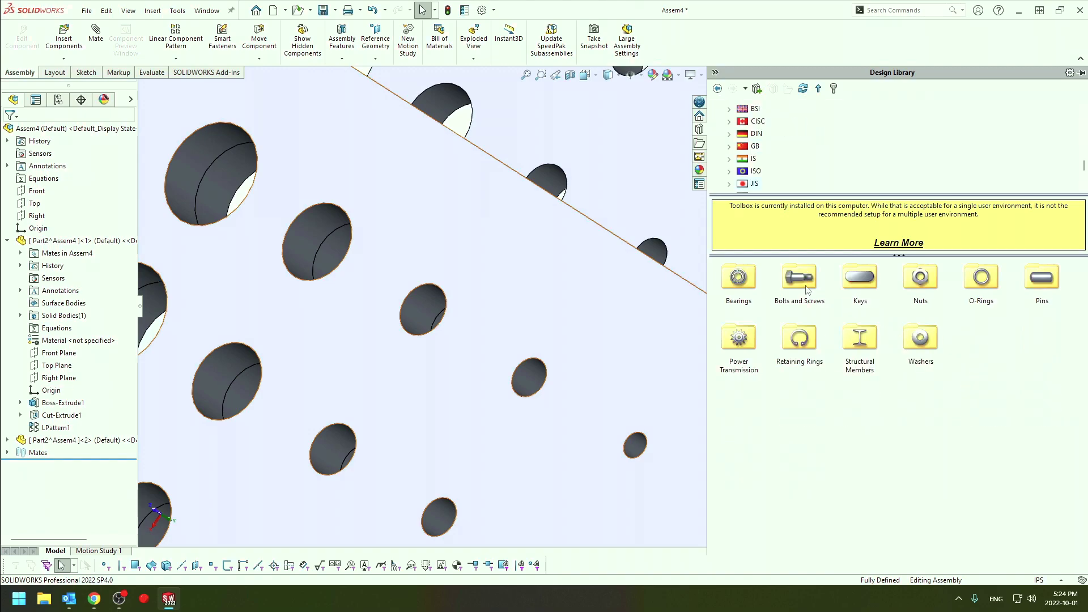
double_click(800, 278)
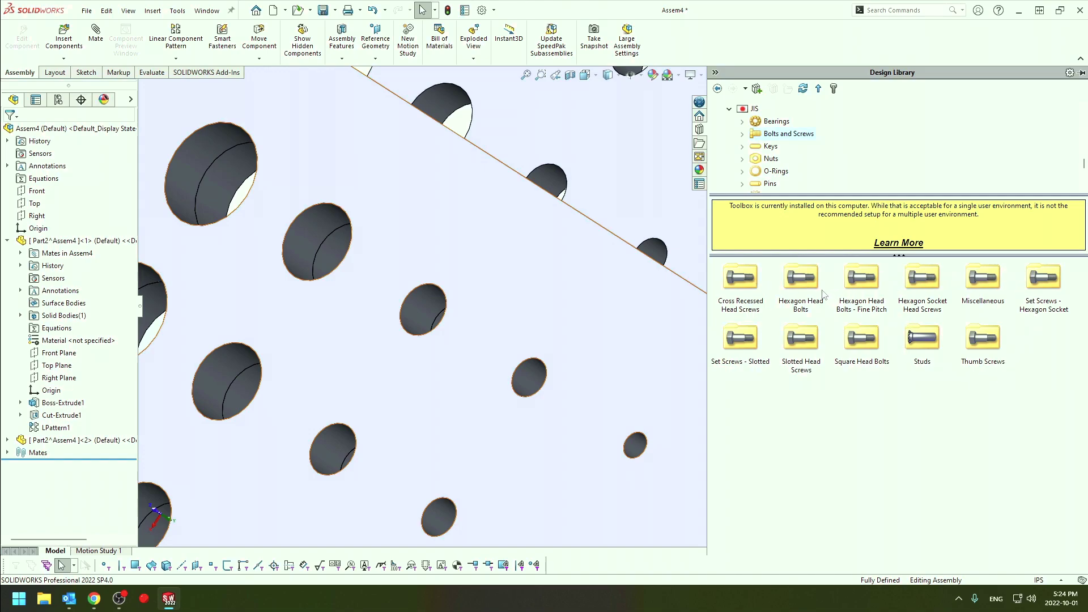
double_click(800, 287)
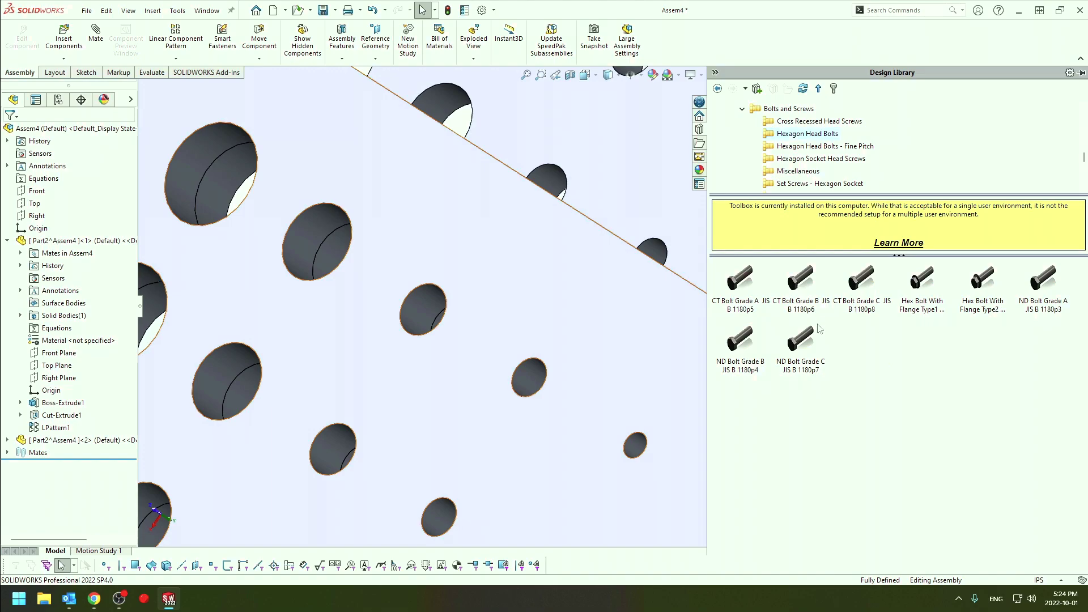
Drop a JIS hexagon head bolt into a plate hole and lengthen it from 30 to 50.
drag(798, 290, 293, 295)
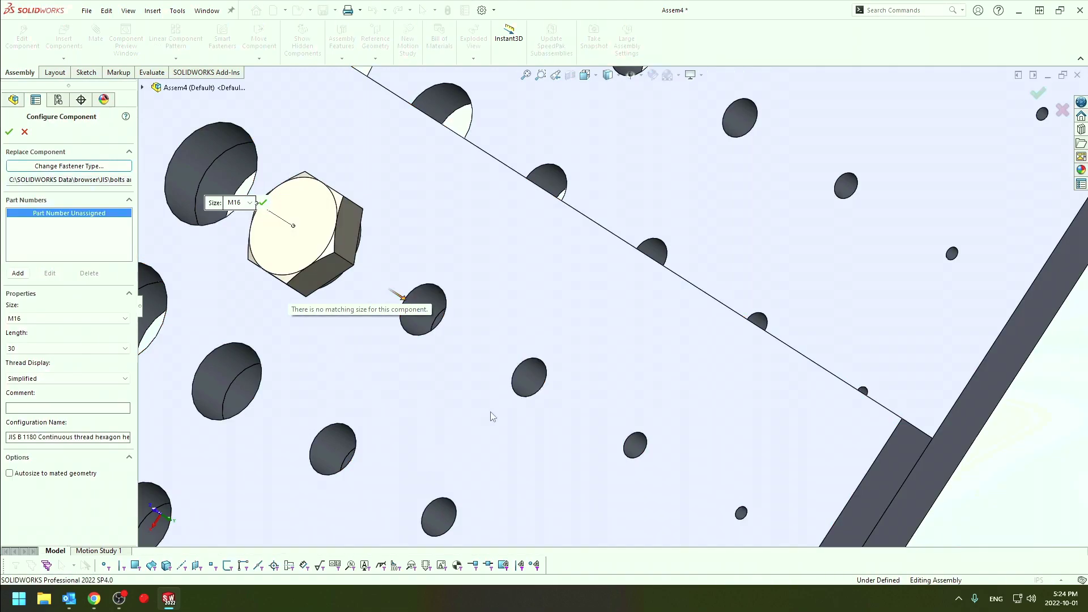
middle_drag(491, 412, 732, 419)
middle_drag(862, 426, 901, 433)
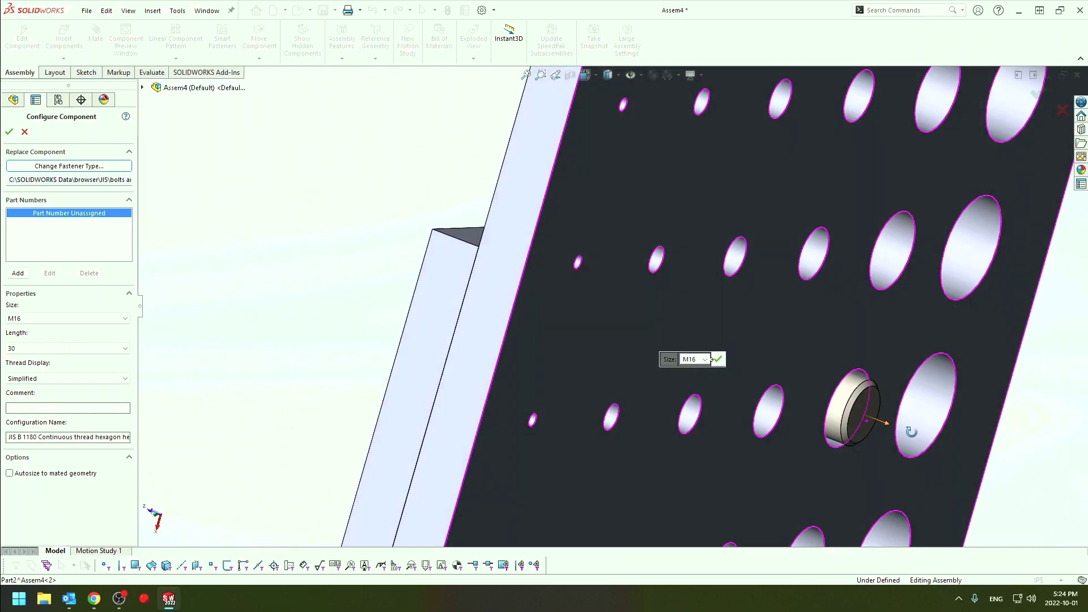
drag(922, 442, 958, 479)
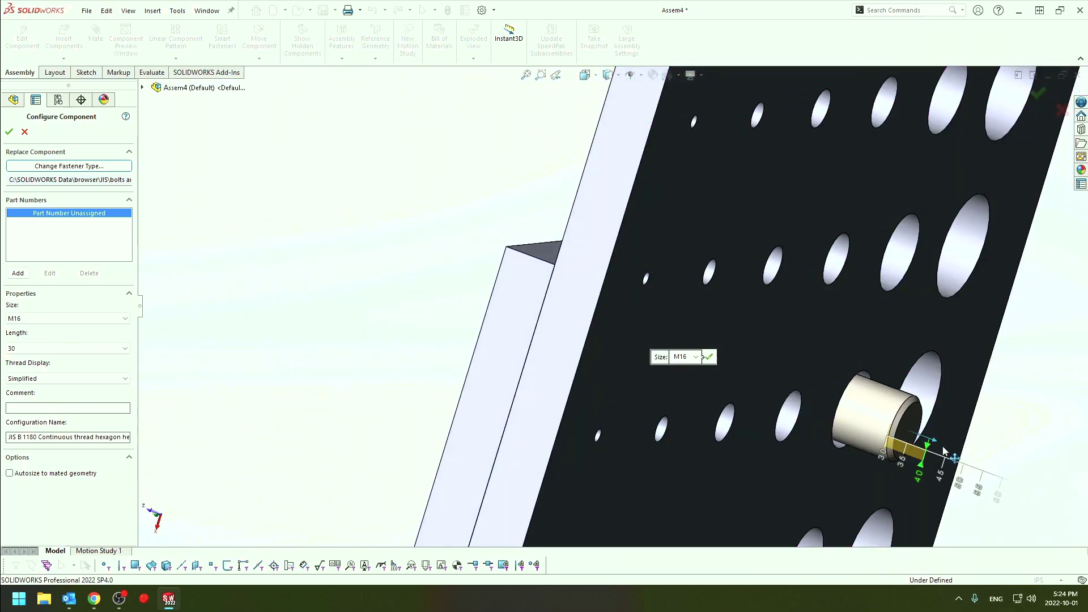
mouse_move(765, 426)
middle_down()
mouse_move(803, 412)
mouse_move(808, 369)
middle_up()
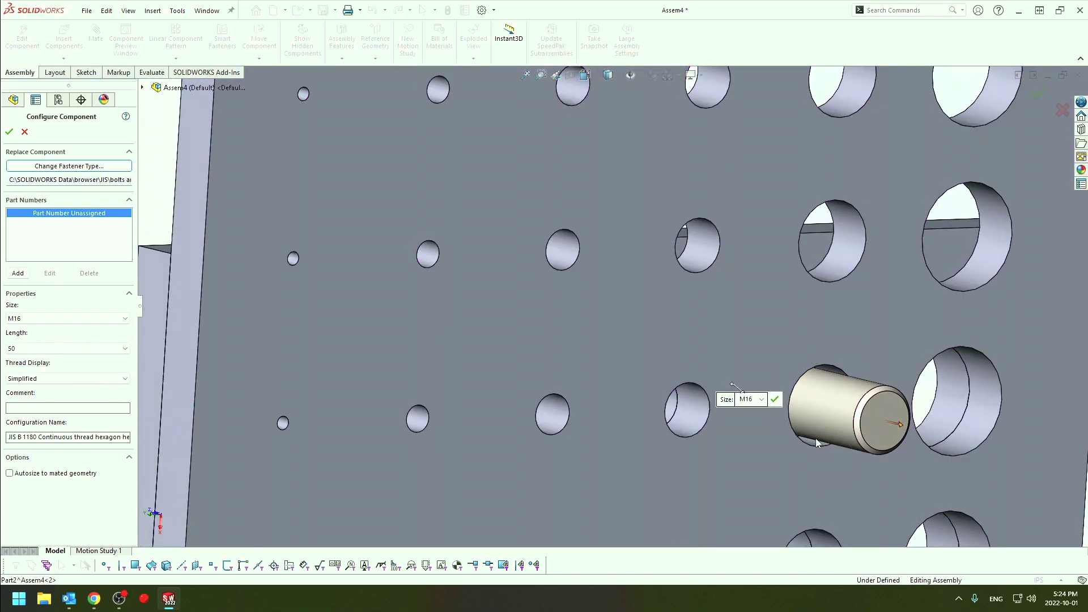
middle_drag(817, 444, 907, 532)
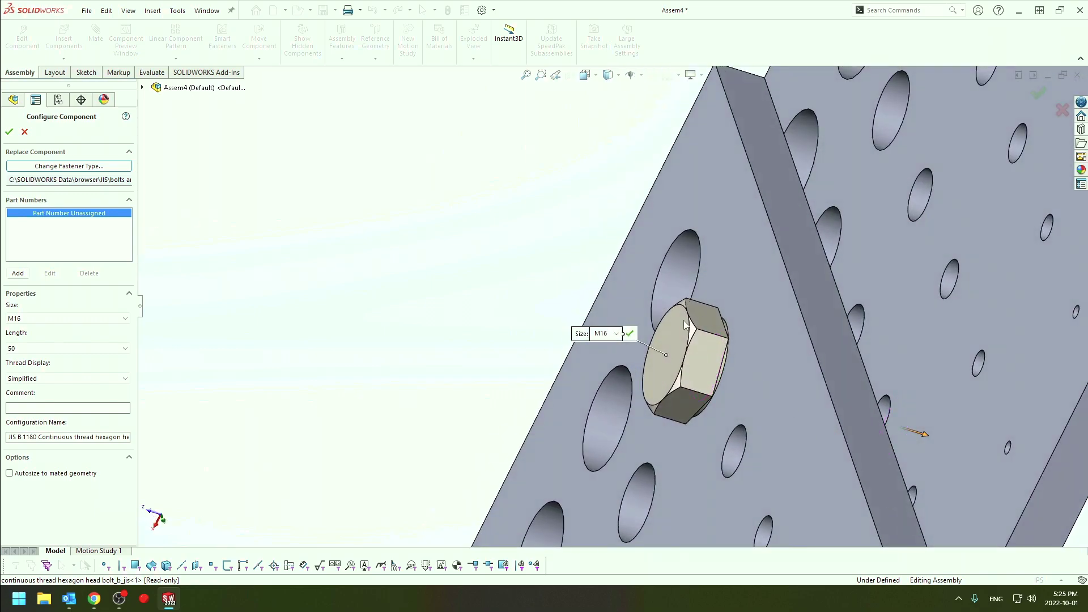
middle_drag(749, 386, 692, 298)
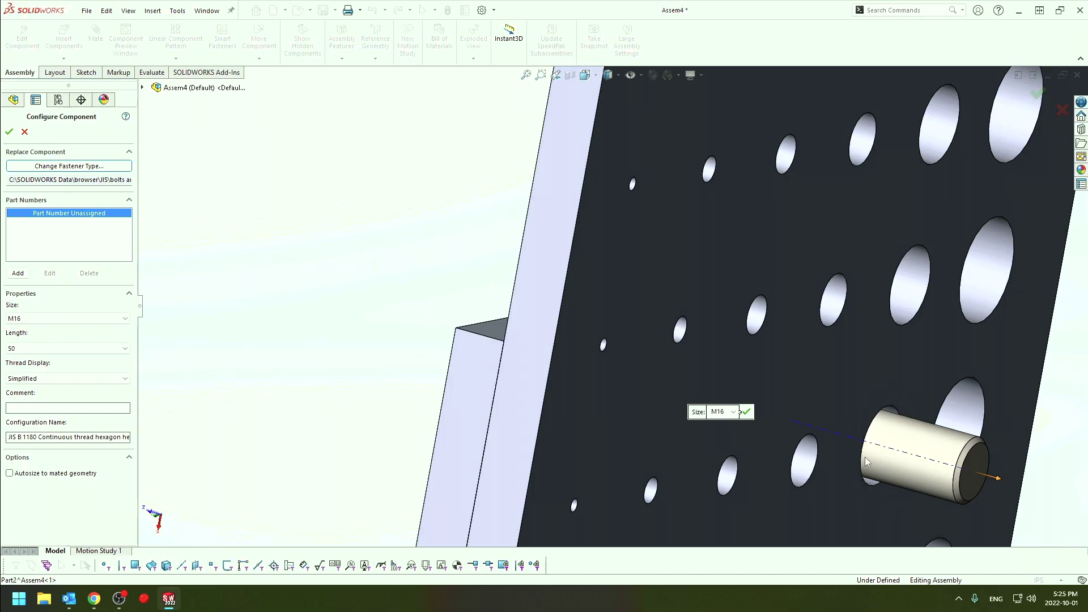
Review the offered bolt sizes, trying M20, and keep the bolt at M16.
click(70, 319)
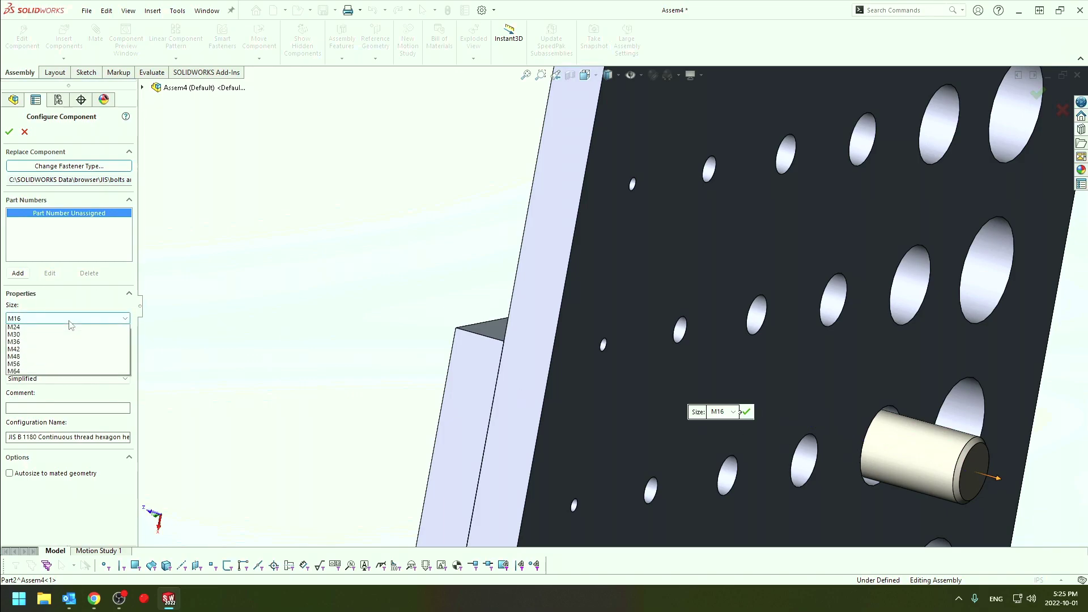
click(31, 338)
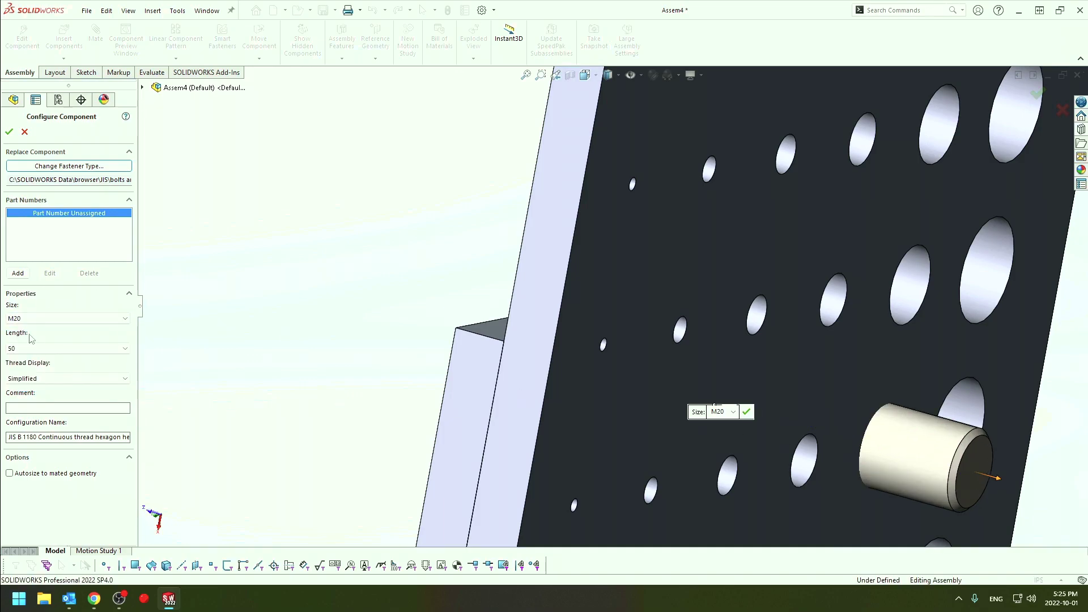
click(32, 320)
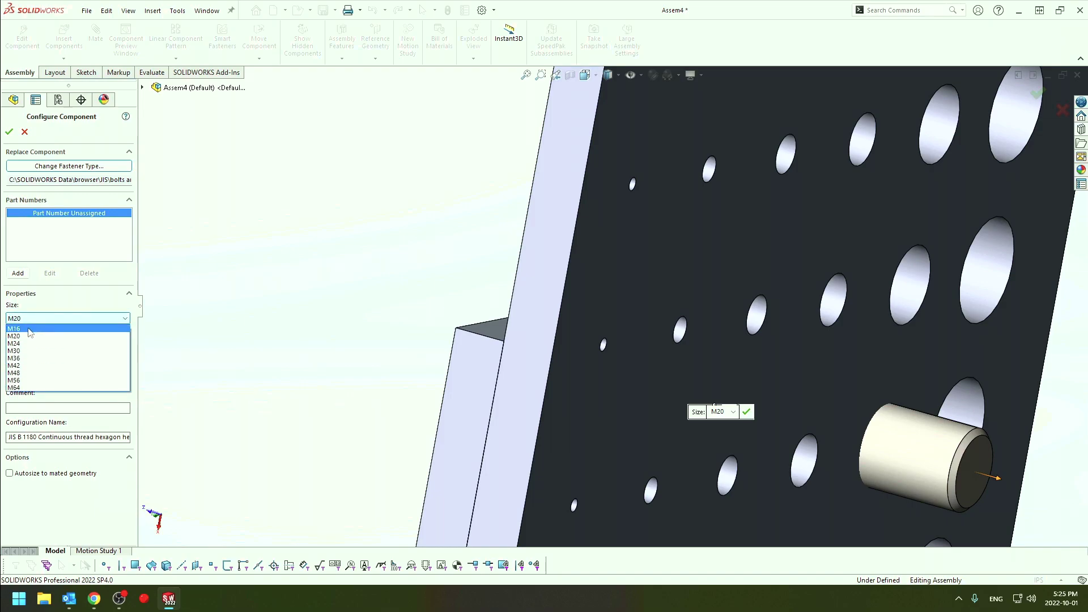
click(31, 333)
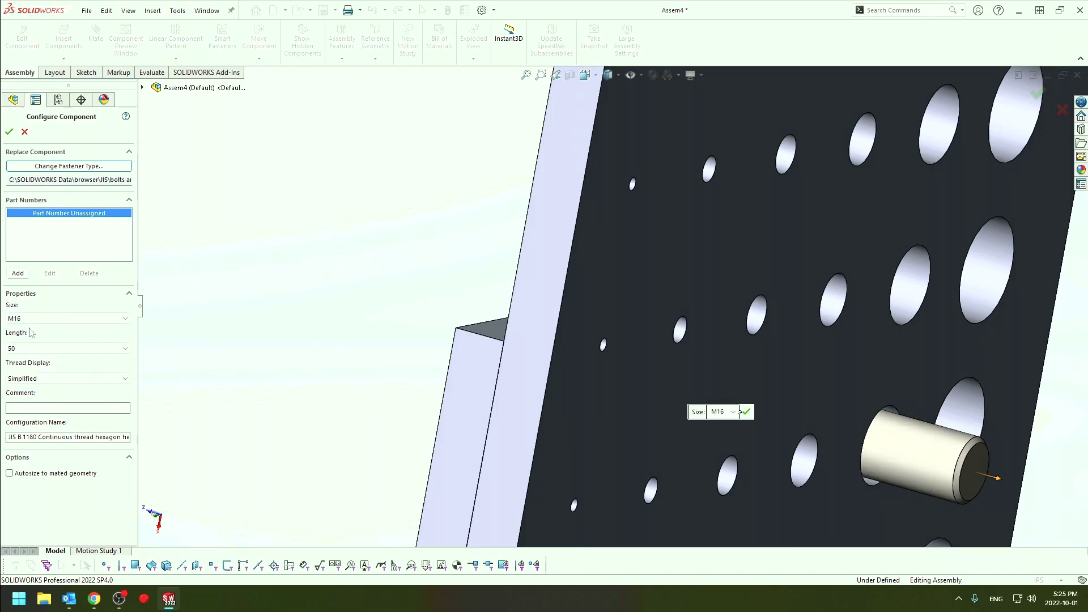
click(732, 412)
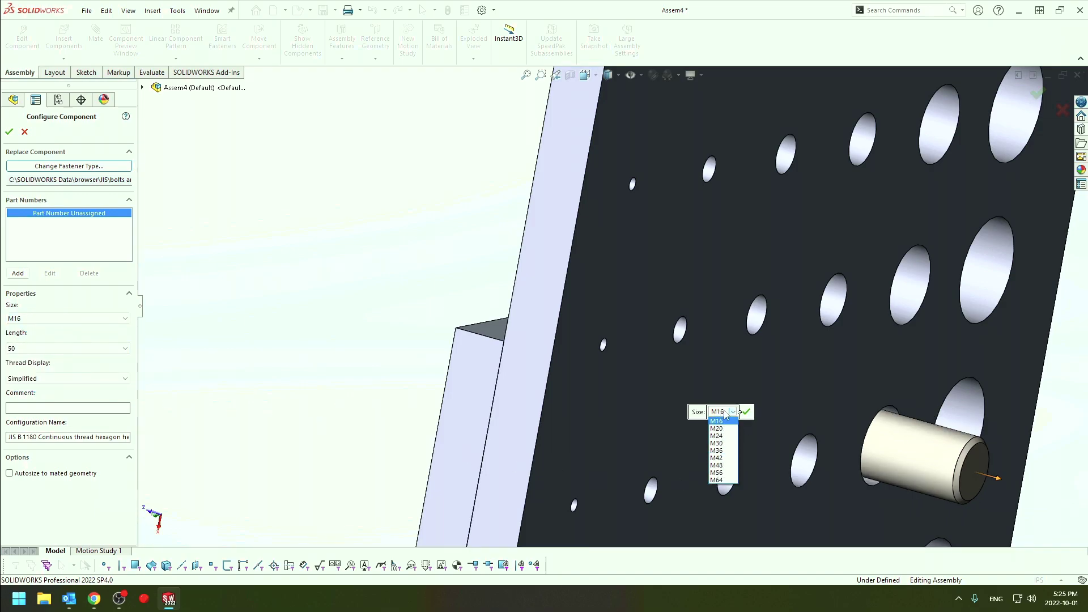
click(733, 412)
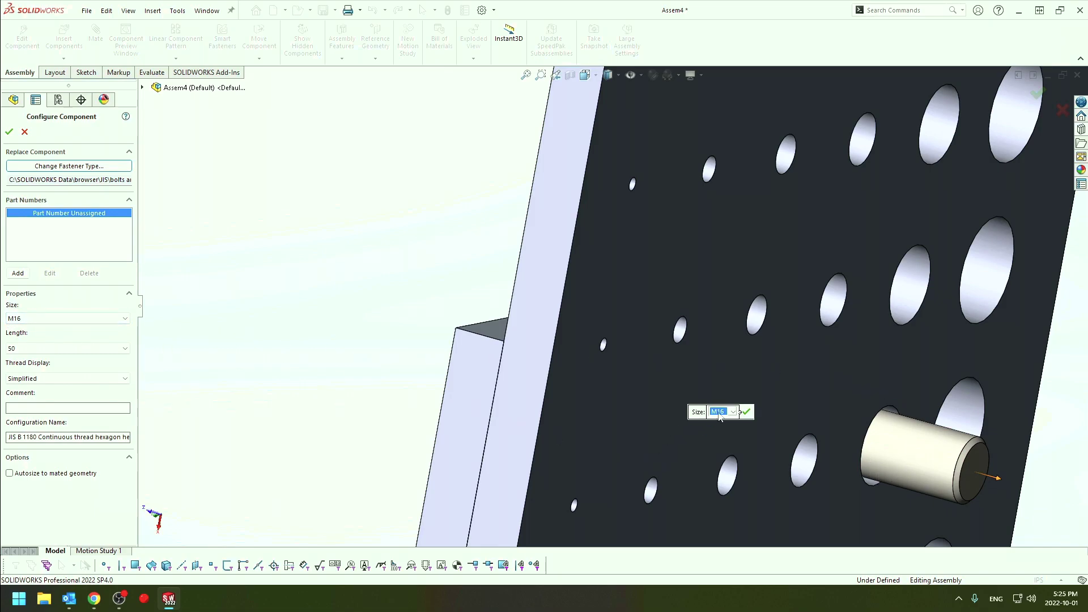
click(67, 319)
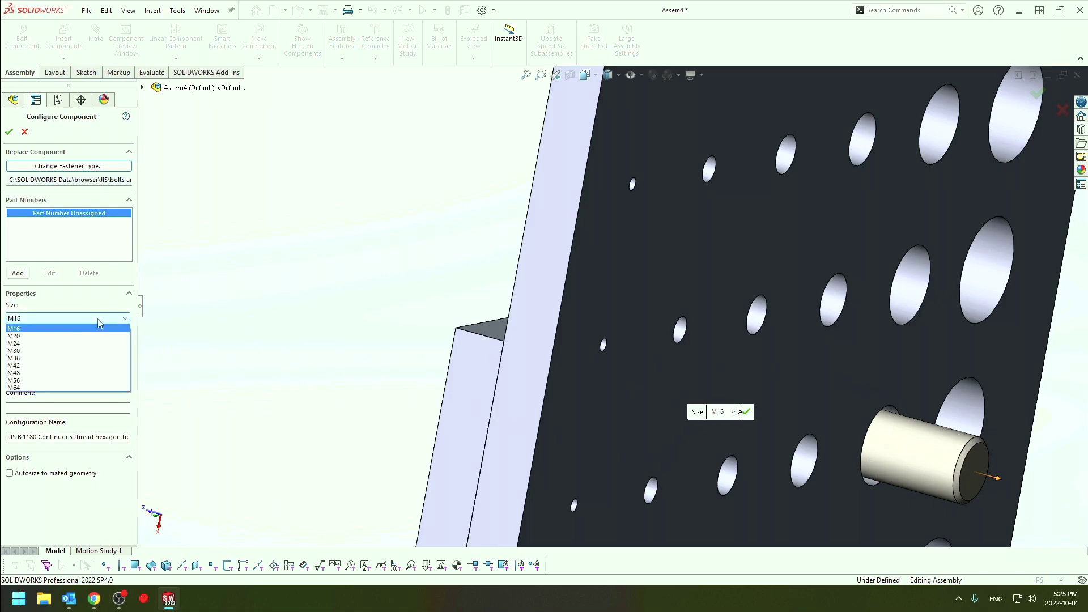
click(28, 329)
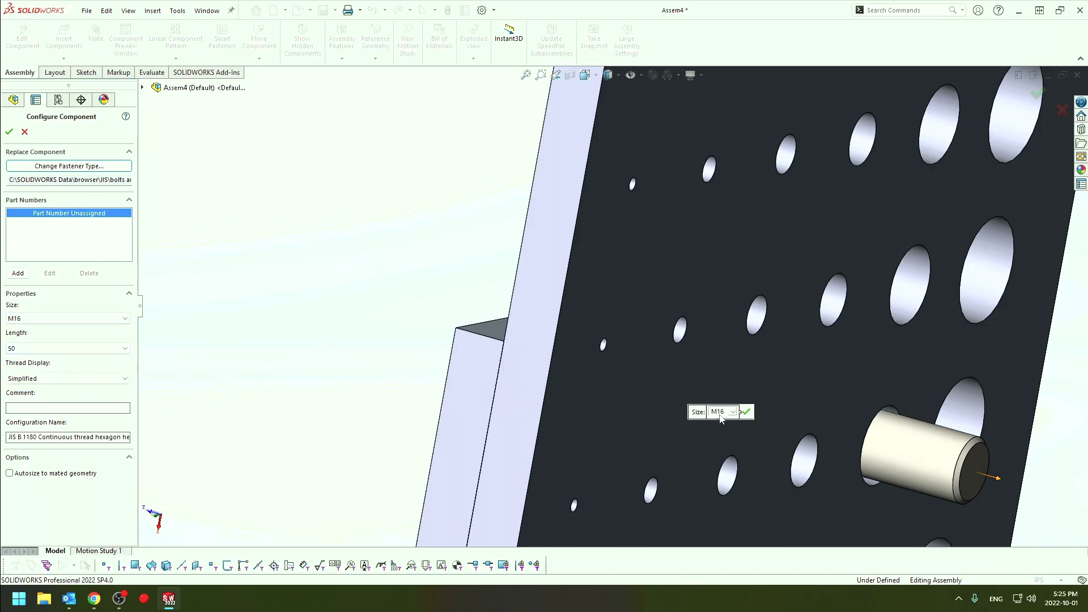
Cancel the JIS bolt insertion and return the Design Library to the Toolbox standards list.
click(25, 132)
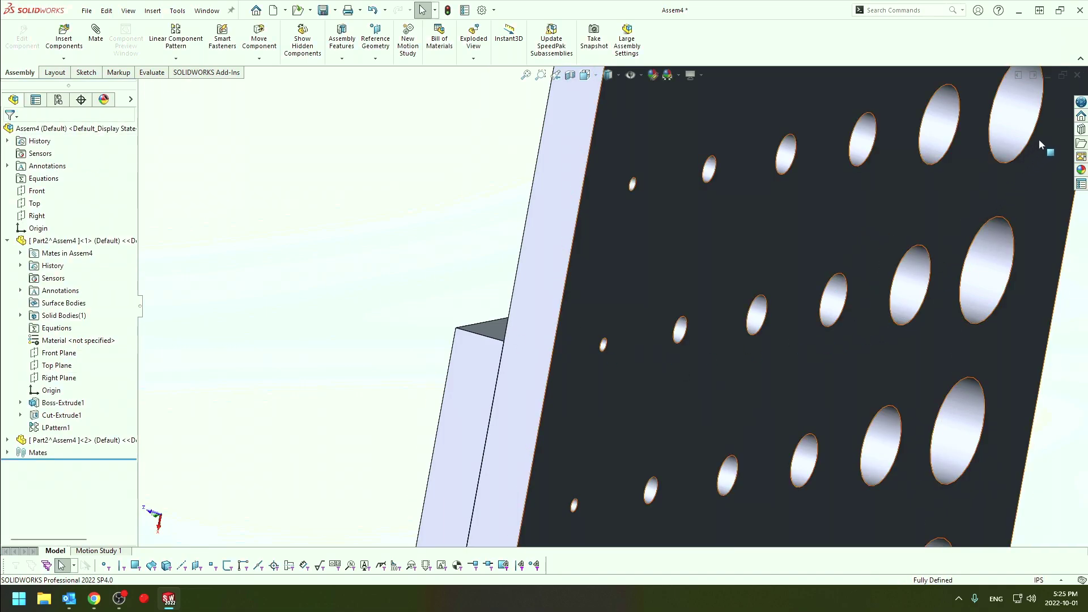
click(1081, 129)
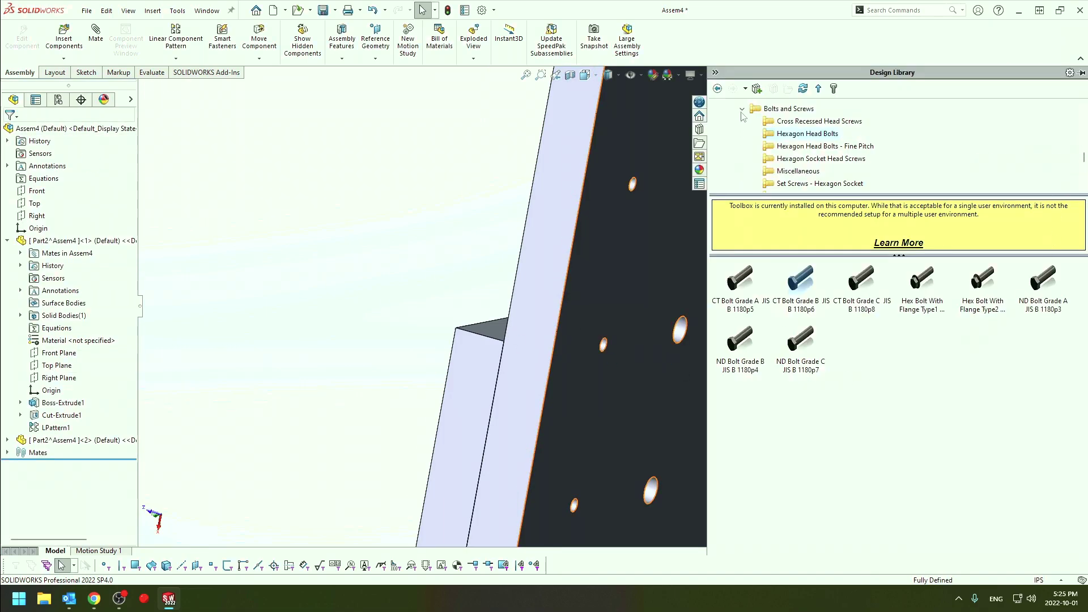
click(742, 108)
scroll(794, 148, up, 2)
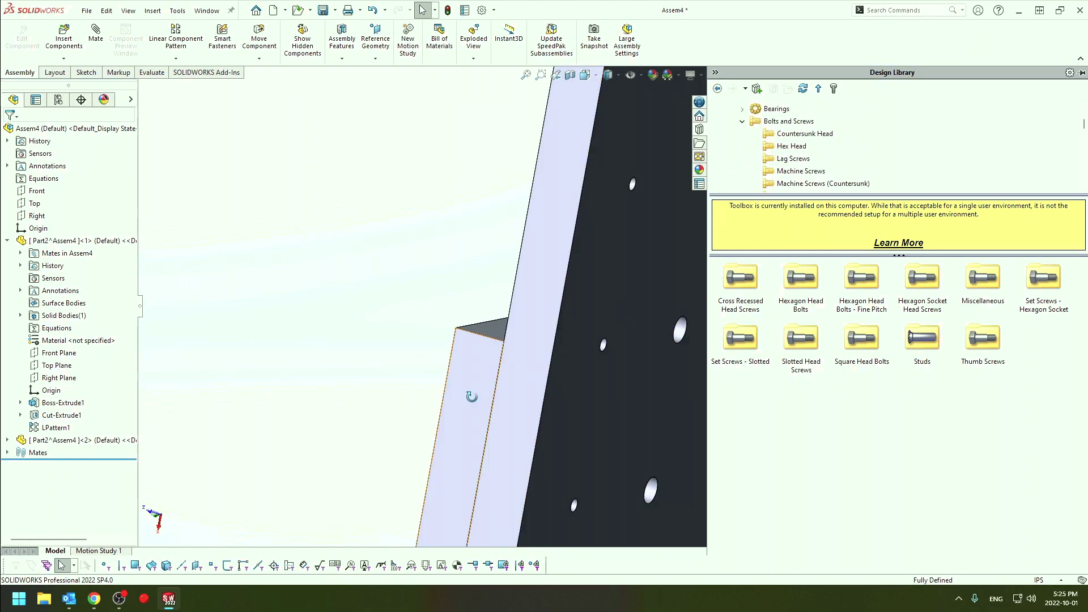
middle_drag(556, 397, 585, 458)
scroll(585, 458, up, 3)
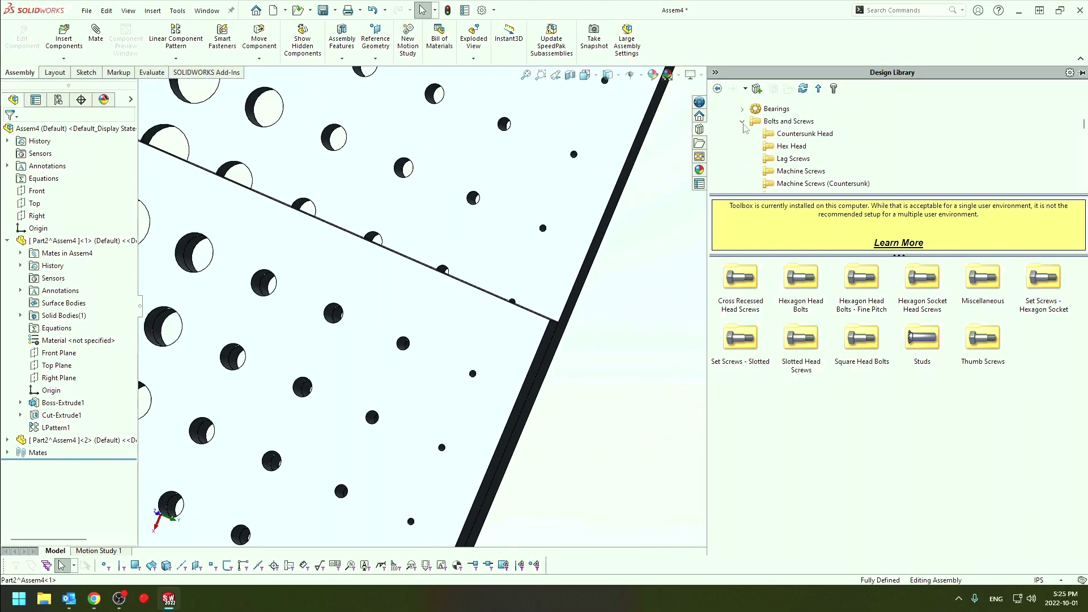
click(719, 89)
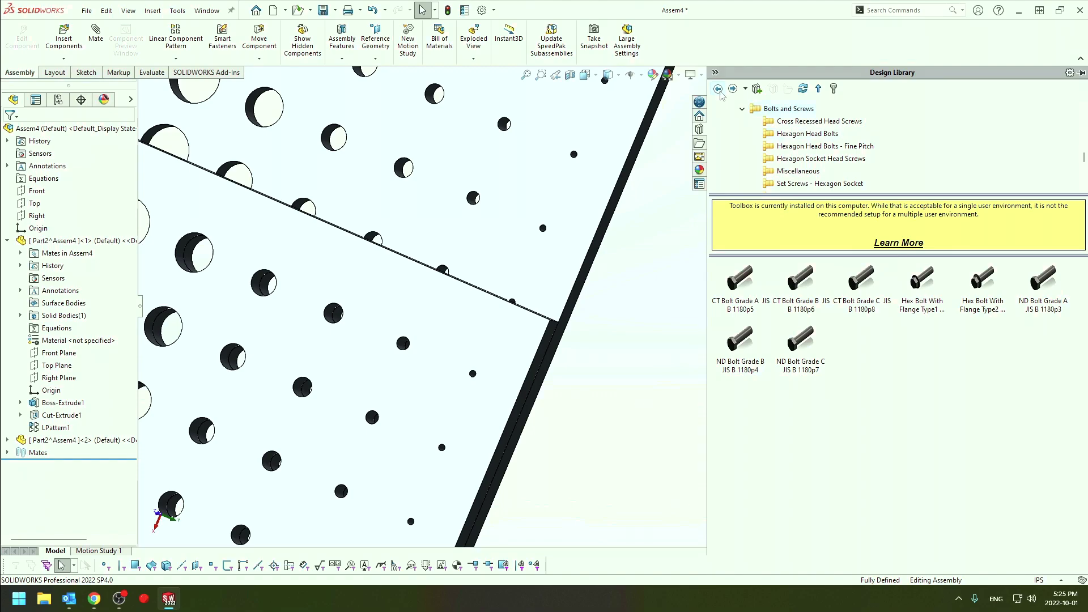
click(719, 89)
click(718, 89)
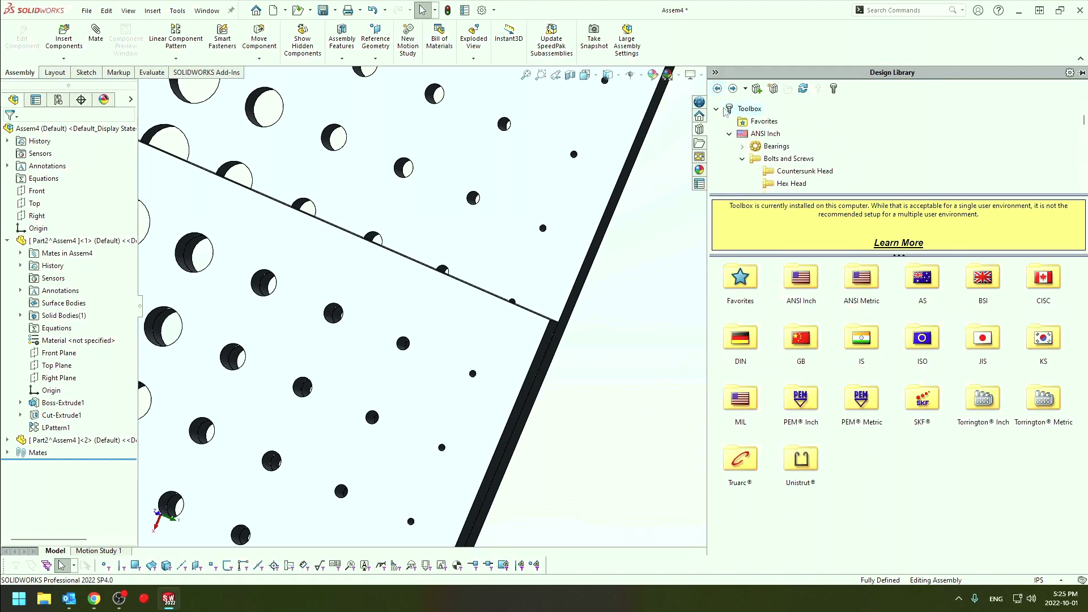
Browse to ANSI Inch > Bolts and Screws > Hex Head in the Toolbox.
scroll(510, 359, up, 3)
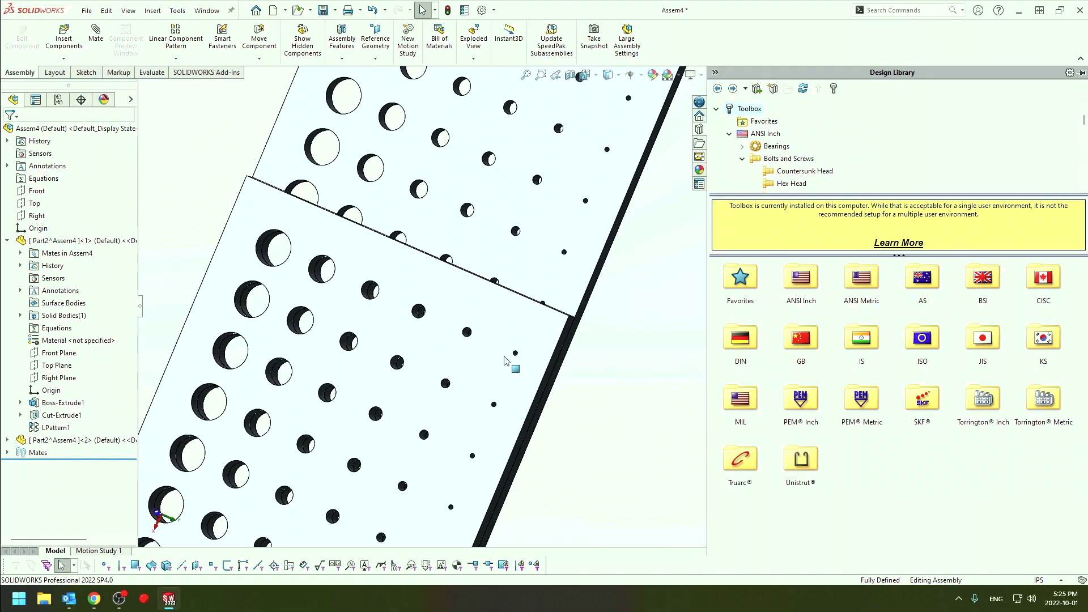
middle_drag(510, 360, 453, 340)
scroll(434, 301, down, 4)
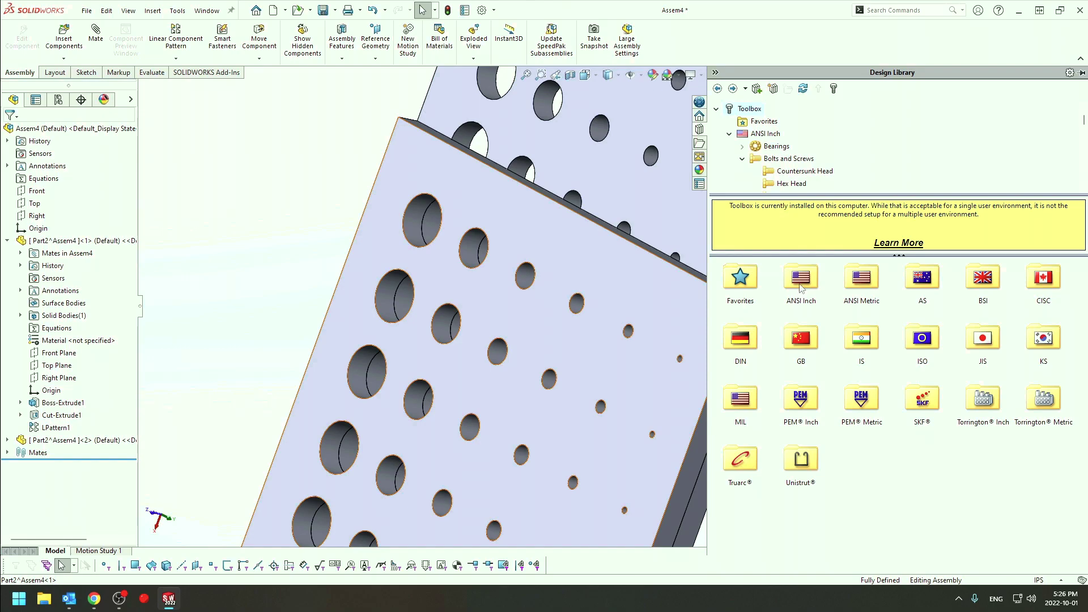
double_click(801, 304)
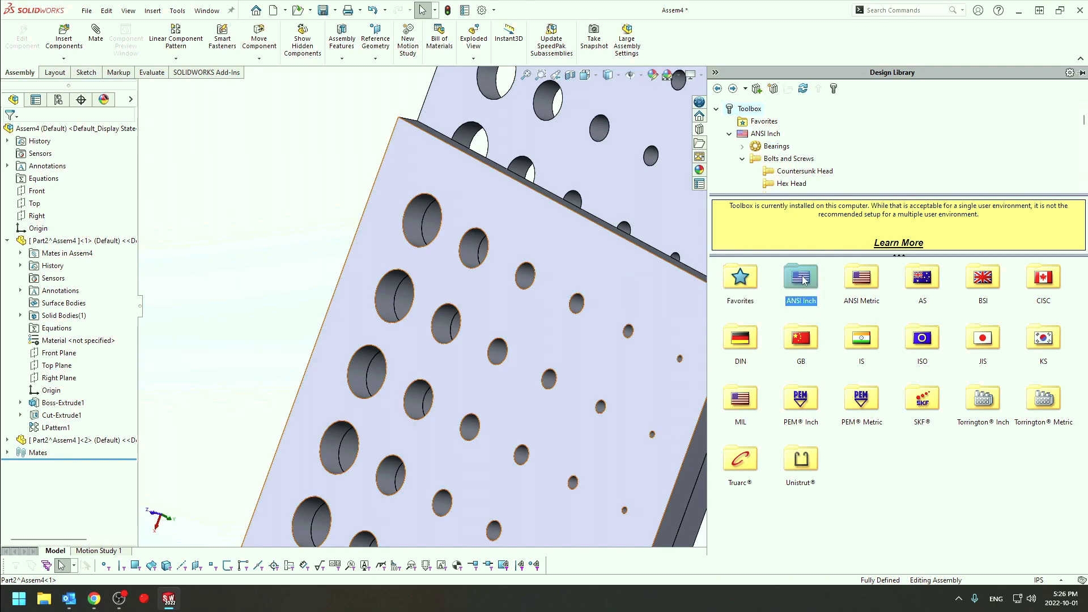
double_click(801, 283)
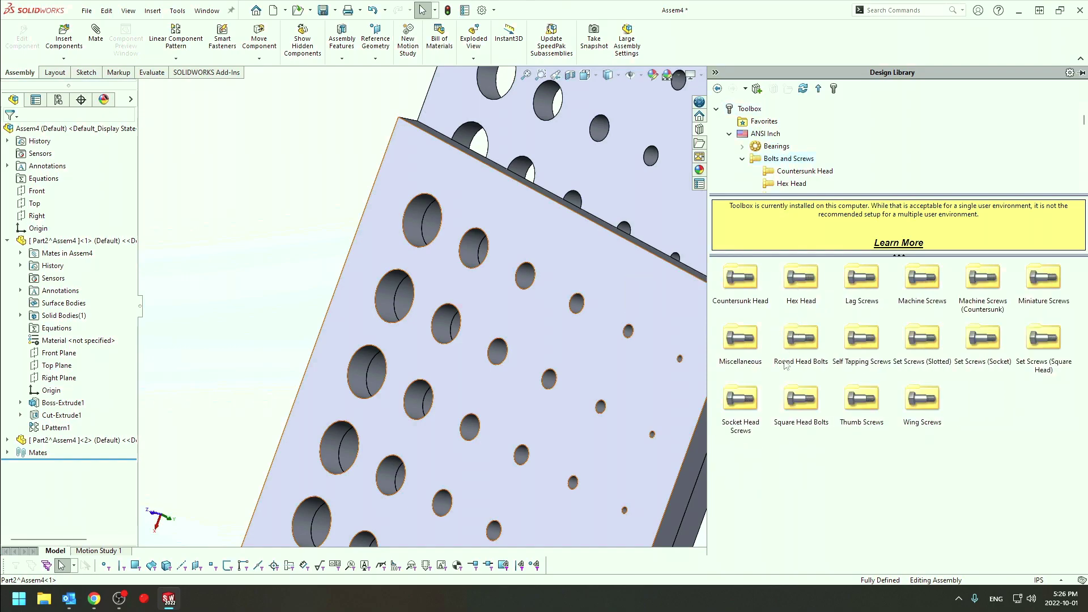
double_click(801, 284)
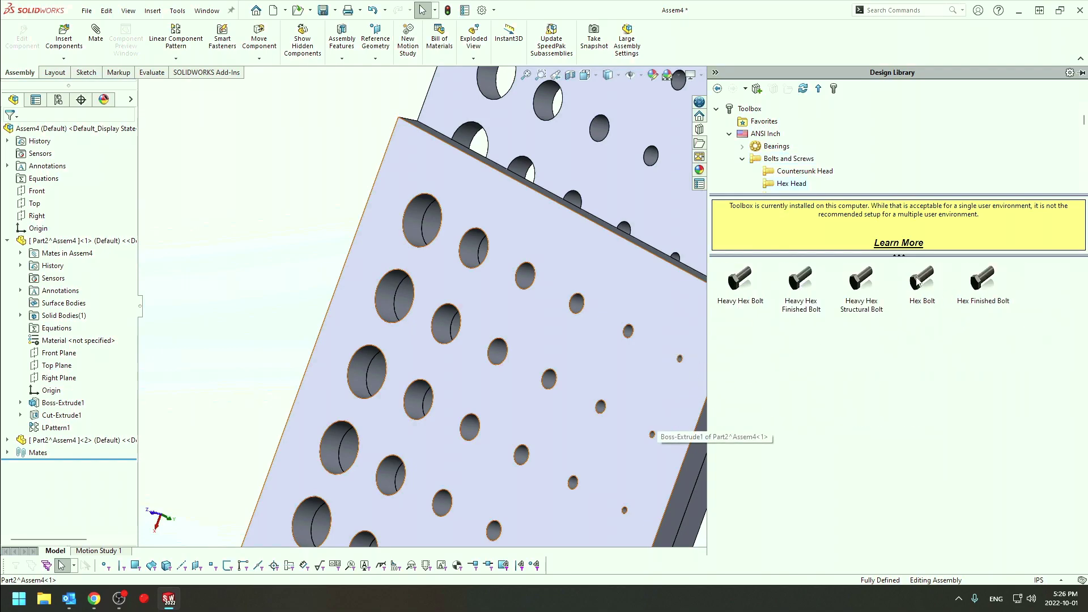
Seat an ANSI Inch hex bolt in a front-plate hole, 1.625 long, keeping size 1/4-20.
mouse_move(922, 280)
mouse_down()
mouse_move(452, 248)
mouse_move(432, 236)
mouse_move(481, 266)
mouse_up()
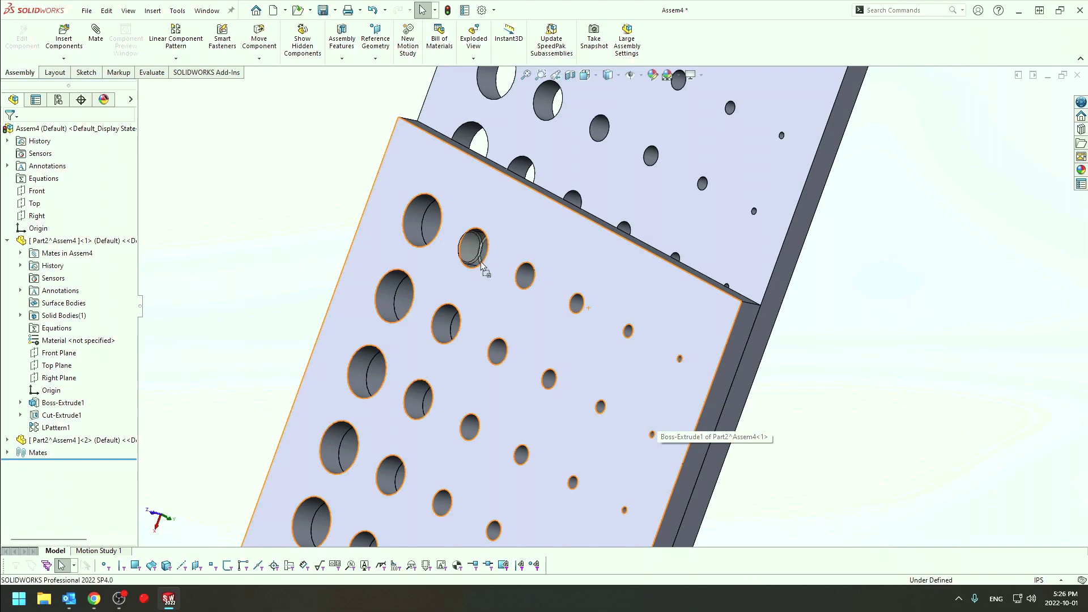
drag(481, 267, 635, 338)
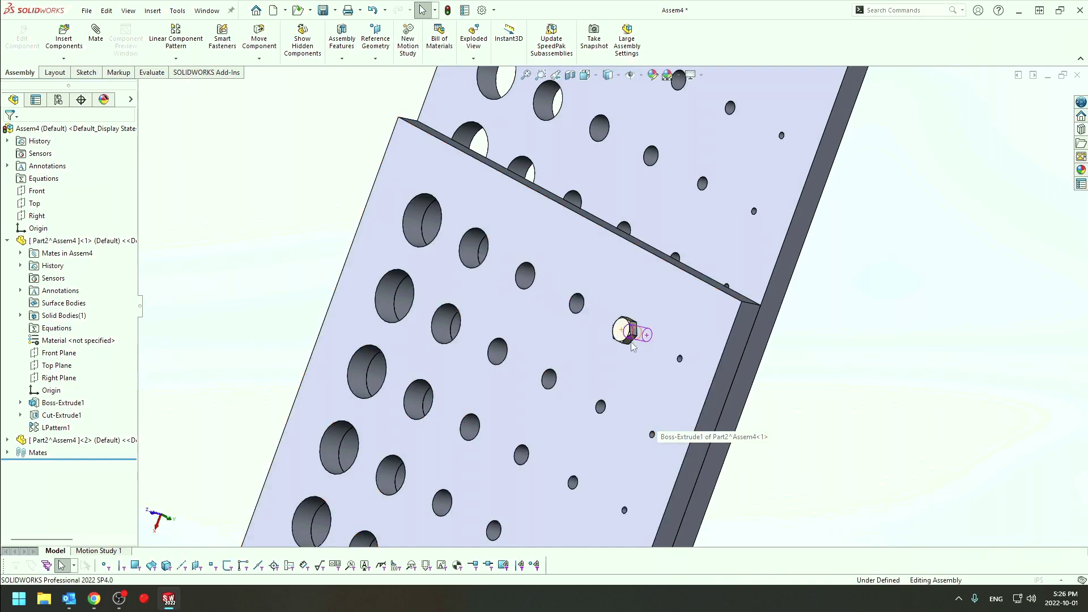
mouse_move(650, 385)
middle_down()
mouse_move(542, 357)
mouse_move(466, 289)
mouse_move(496, 253)
middle_up()
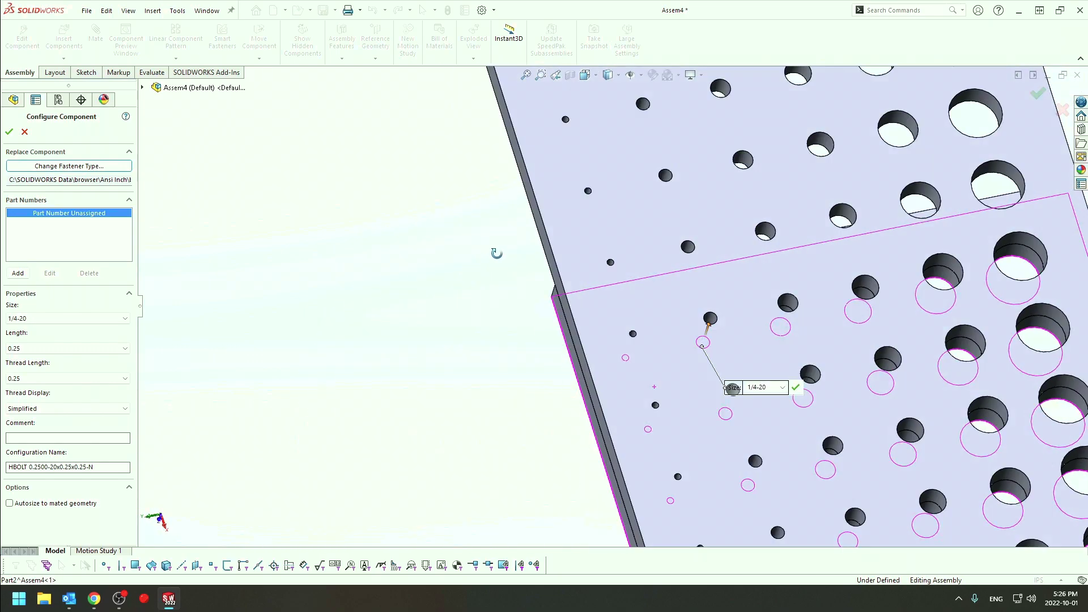
click(719, 330)
drag(724, 306, 729, 293)
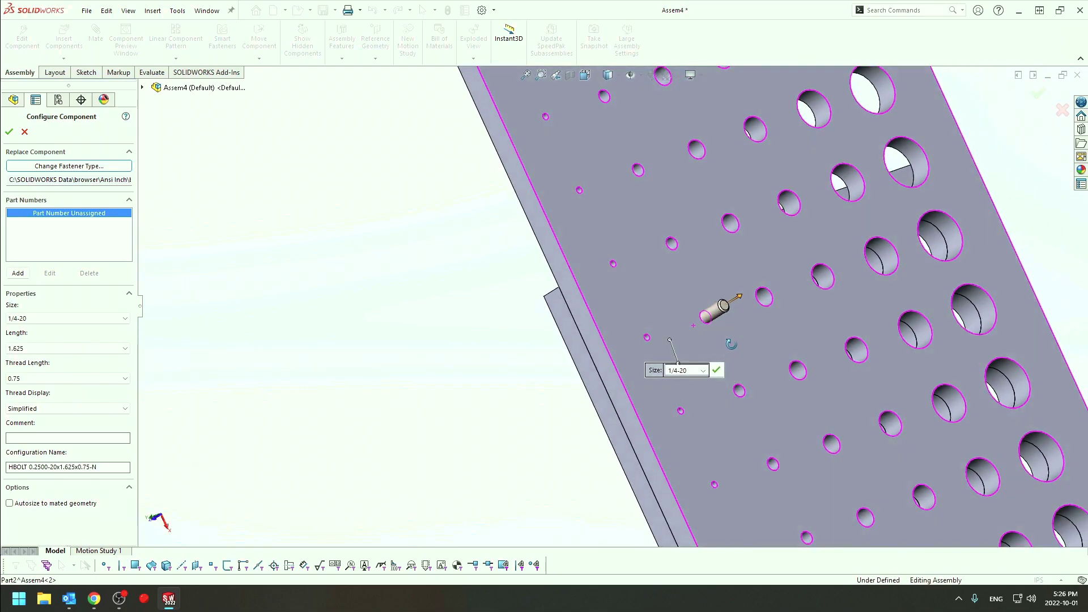
click(125, 318)
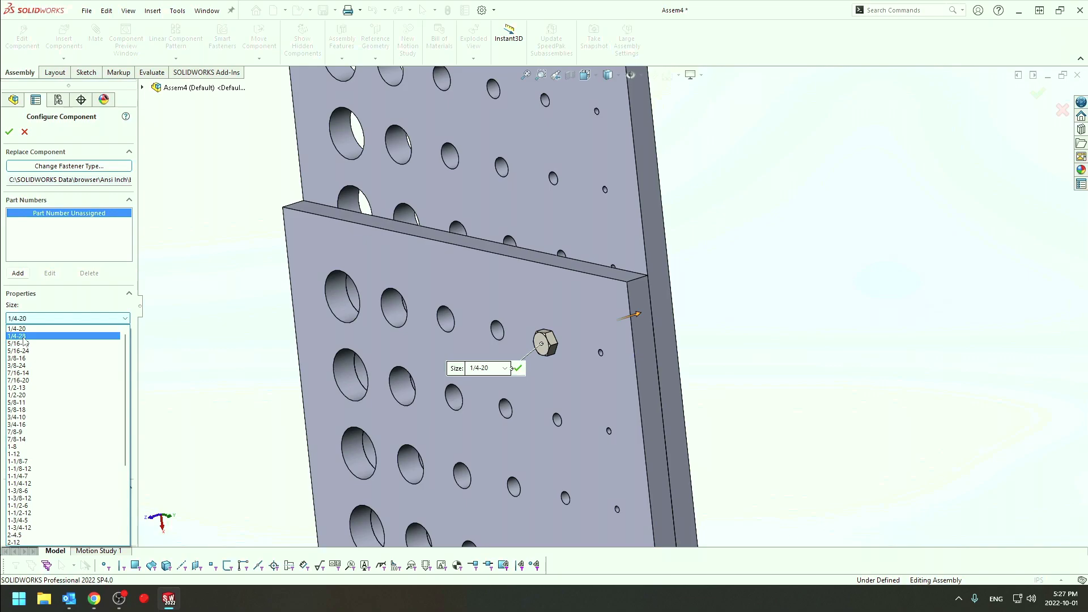
click(520, 372)
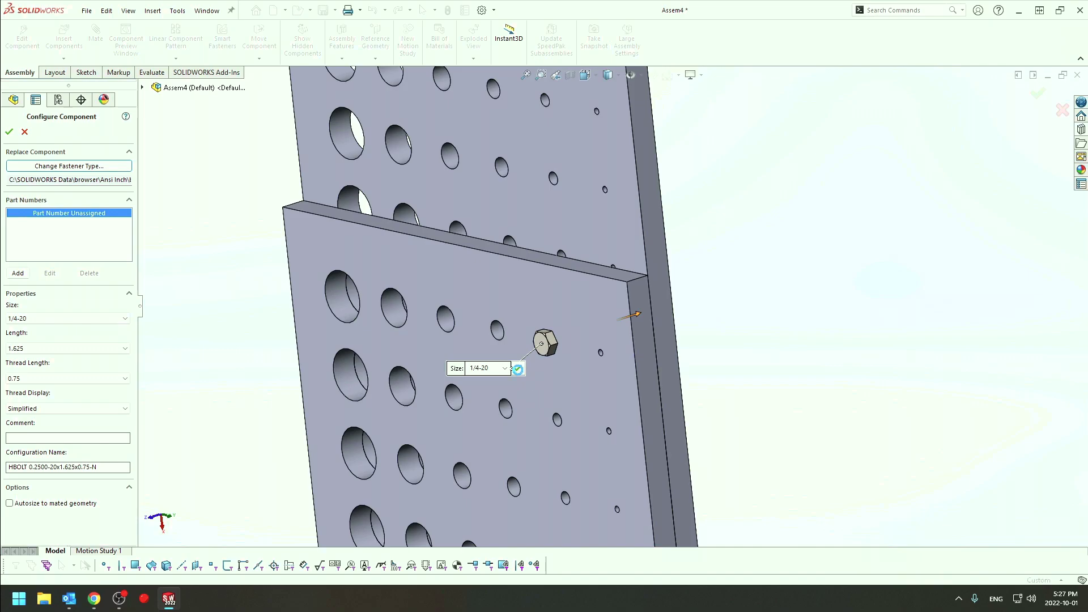
Accept the hex bolt and place four more copies down the same column of holes.
click(520, 373)
click(559, 425)
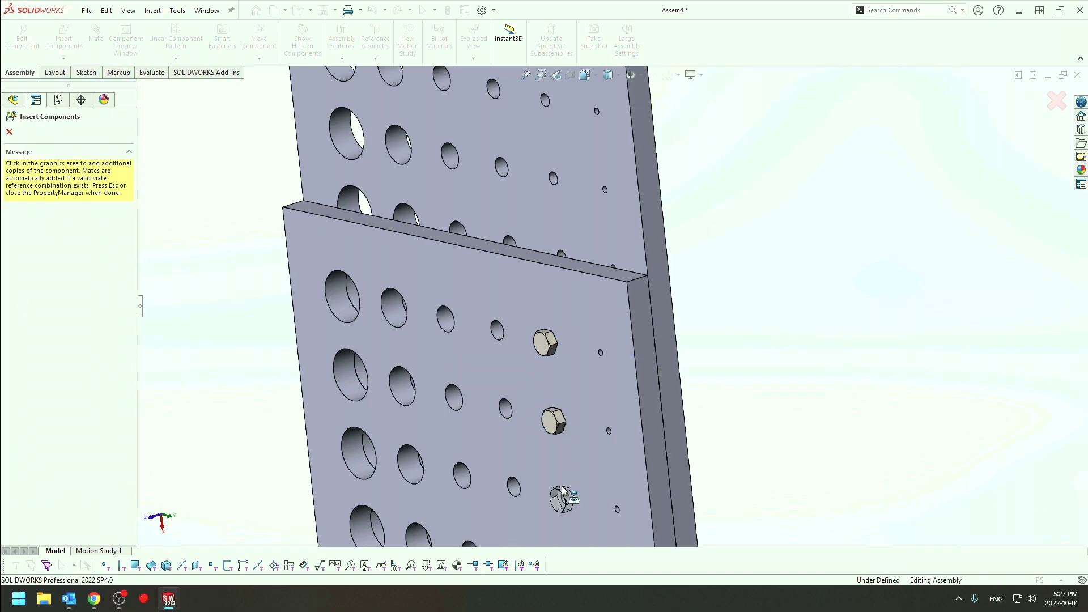
click(563, 499)
scroll(566, 506, down, 3)
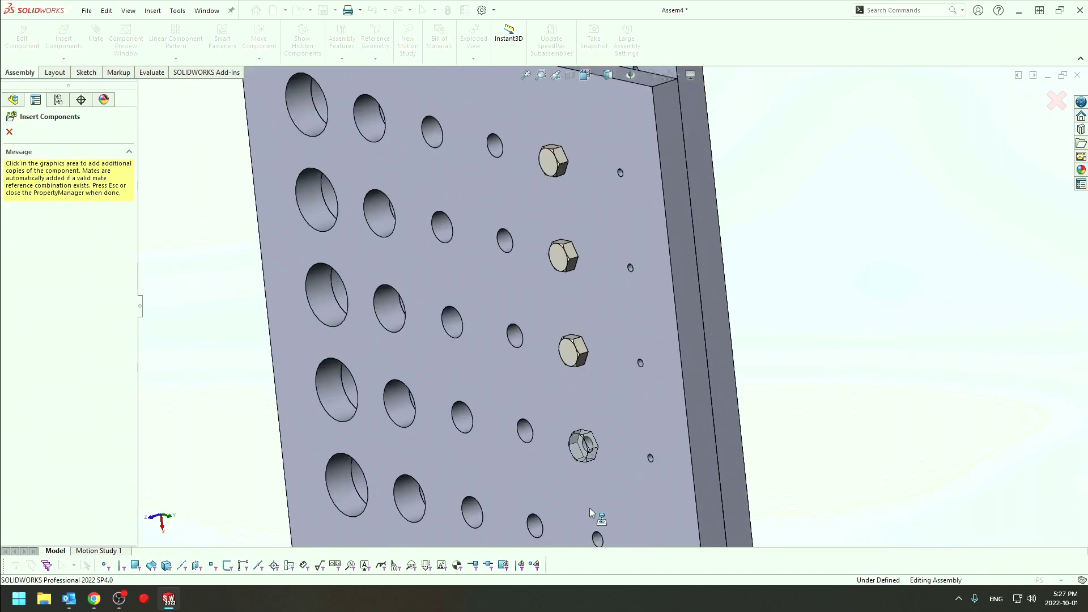
click(593, 456)
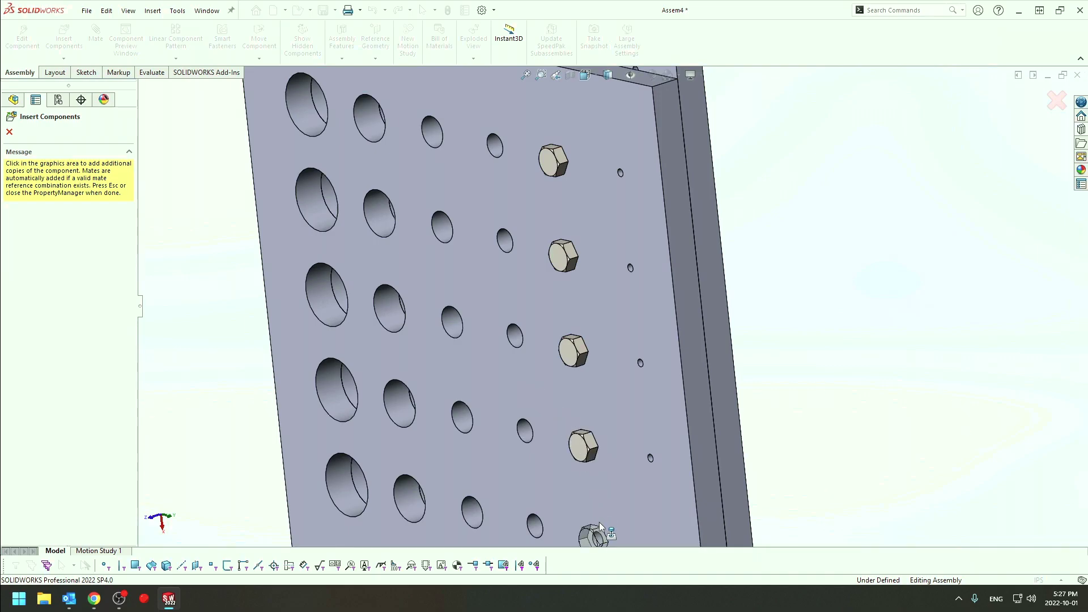
click(600, 522)
scroll(542, 431, up, 3)
scroll(701, 468, up, 3)
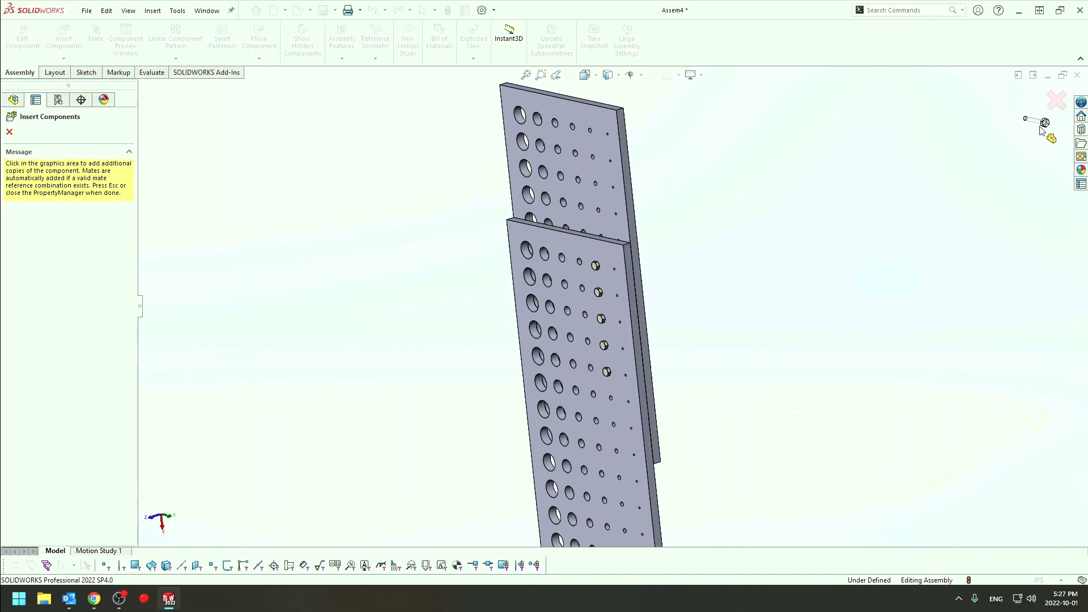
key(Escape)
click(1081, 134)
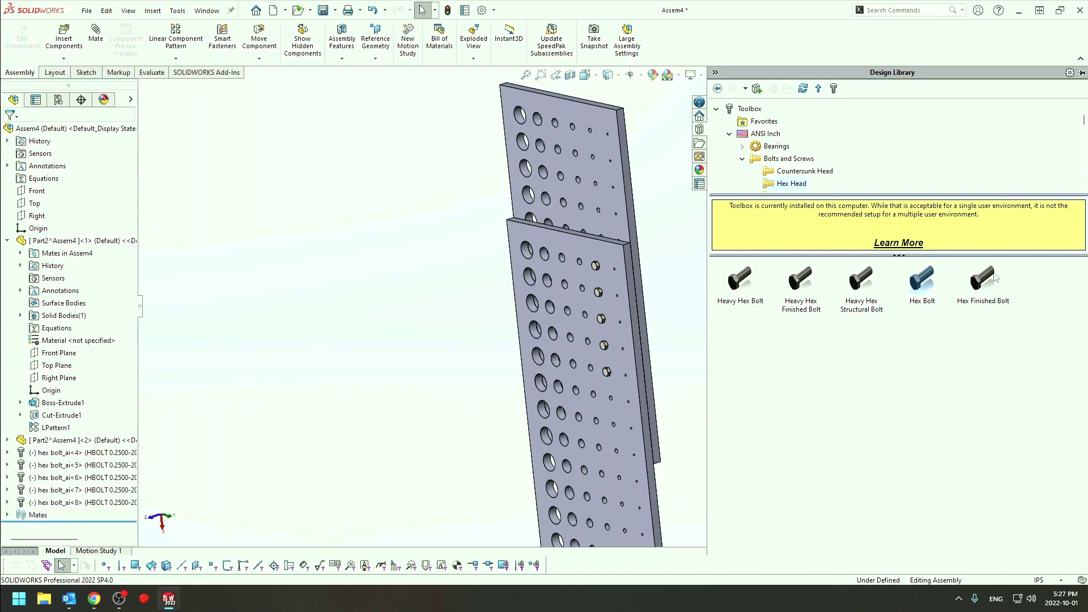
click(737, 284)
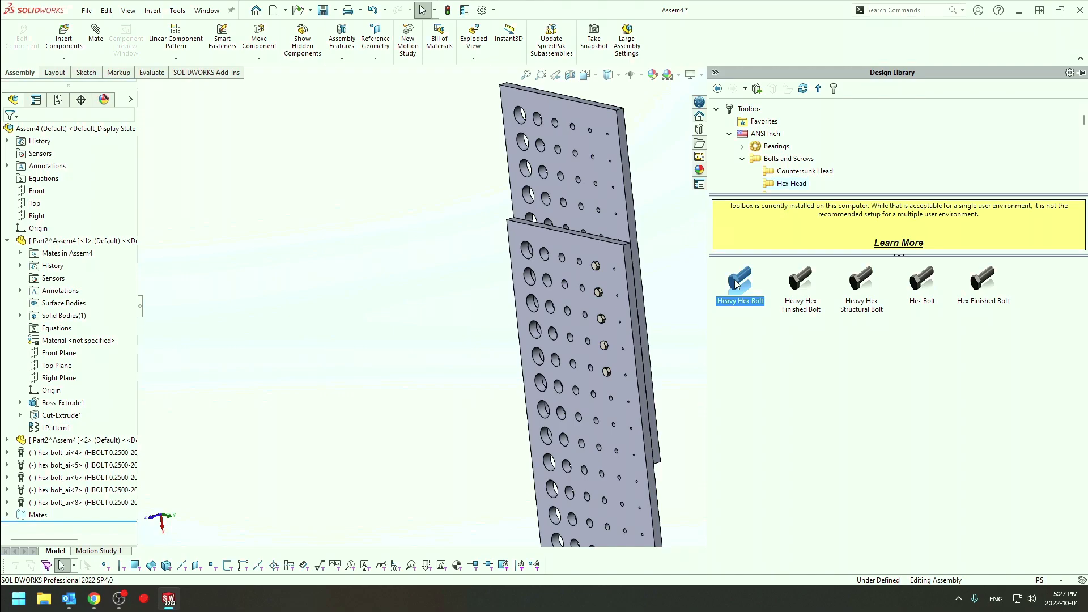
drag(736, 285, 592, 393)
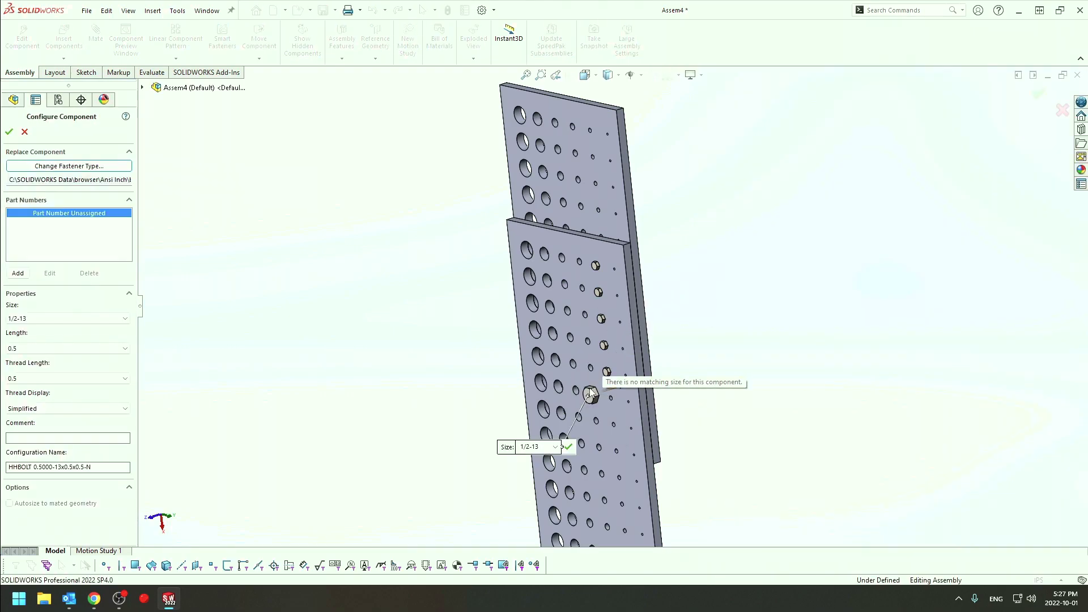
scroll(591, 374, down, 2)
scroll(628, 355, down, 3)
middle_drag(628, 355, 743, 300)
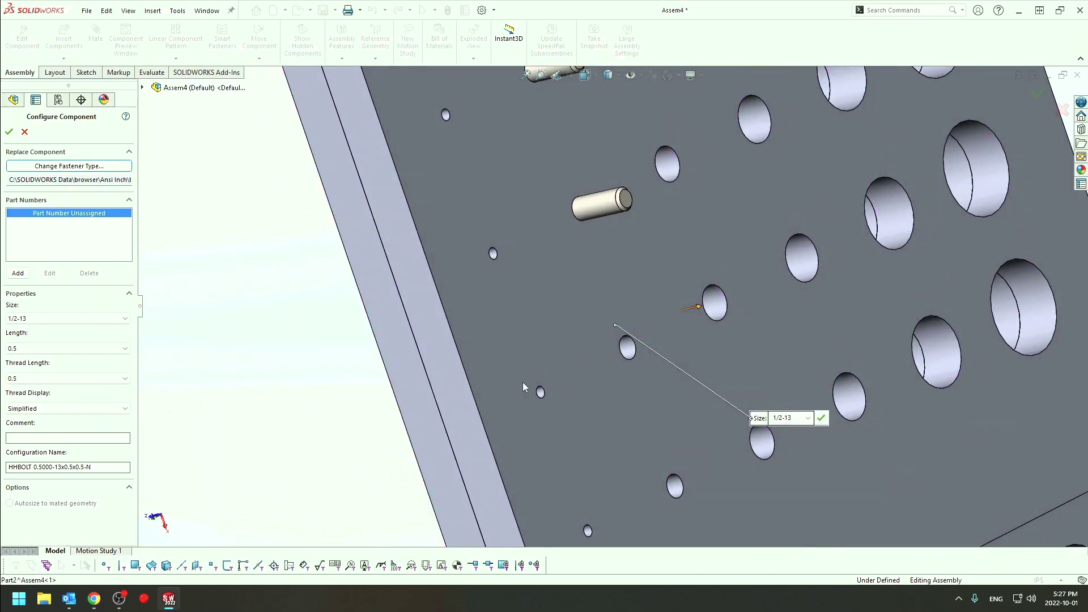
drag(743, 300, 766, 298)
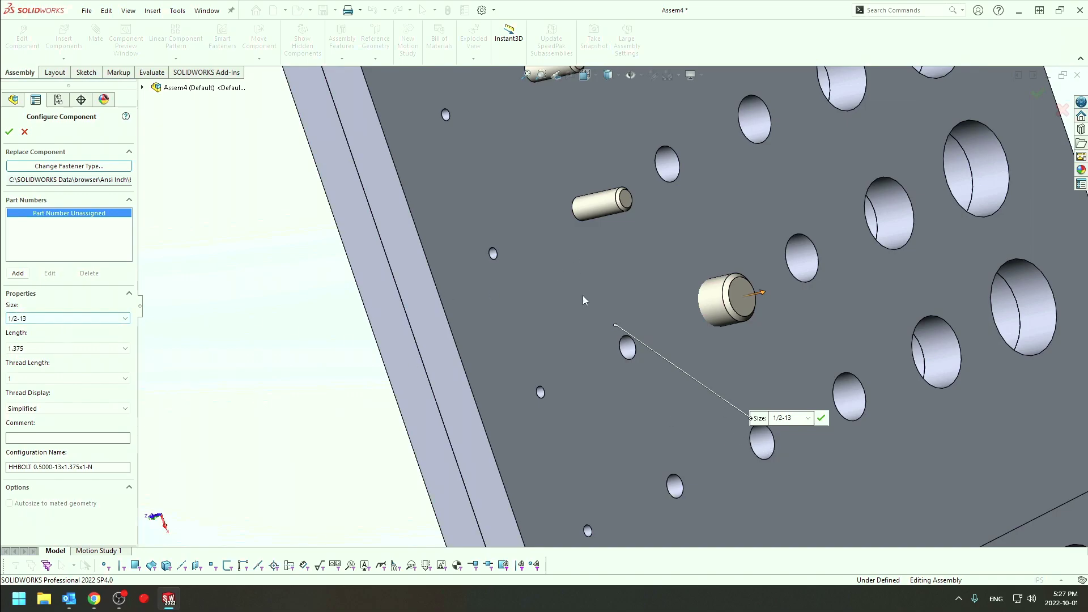
click(33, 318)
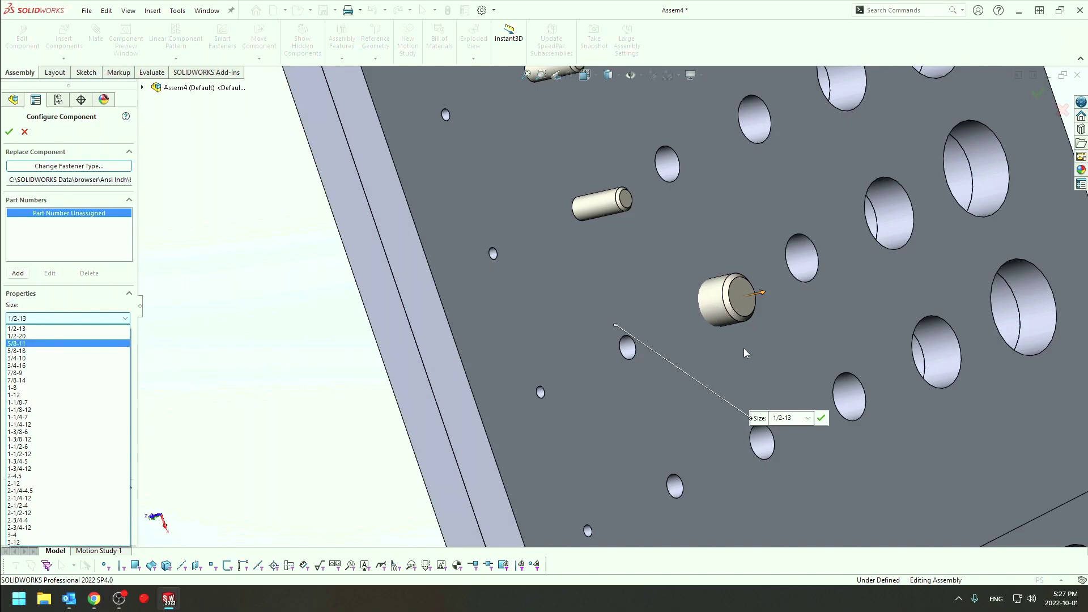
click(23, 135)
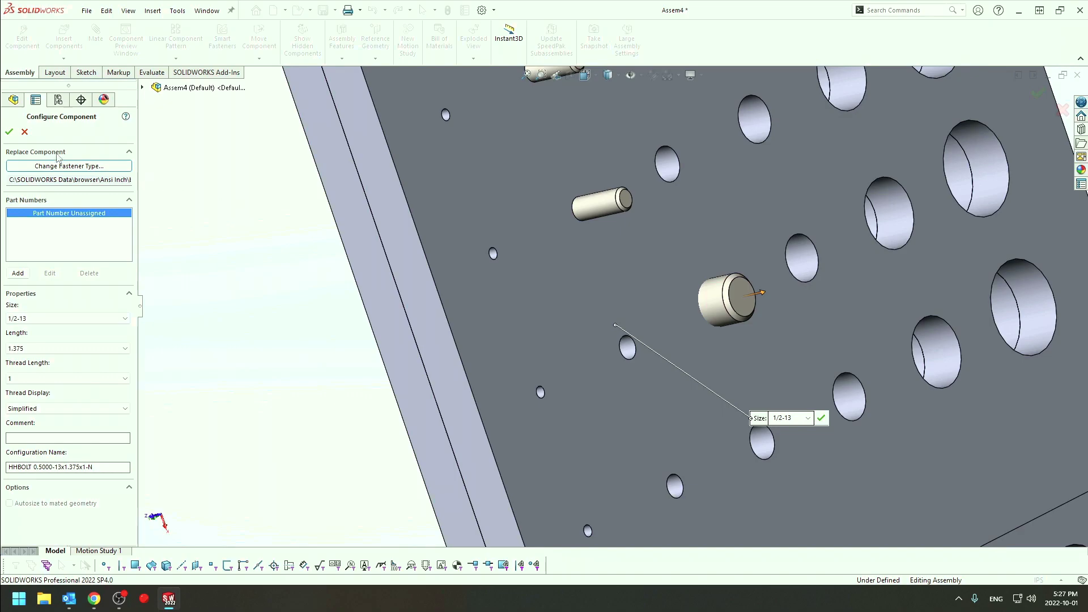
click(24, 132)
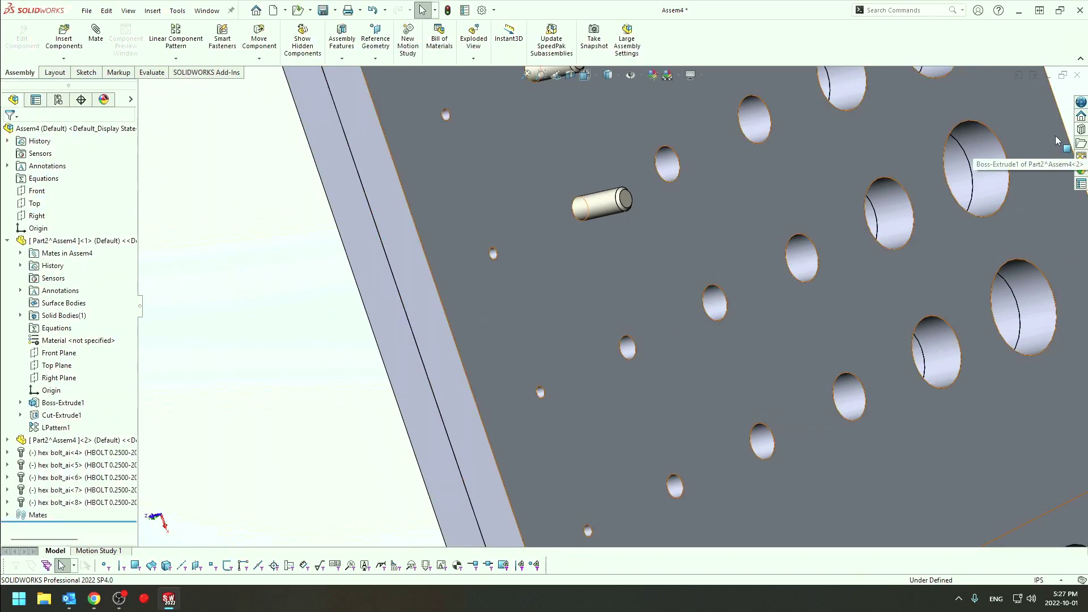
Place a Type B Style 1 wing screw from the Wing Screws category into a plate hole.
click(1081, 131)
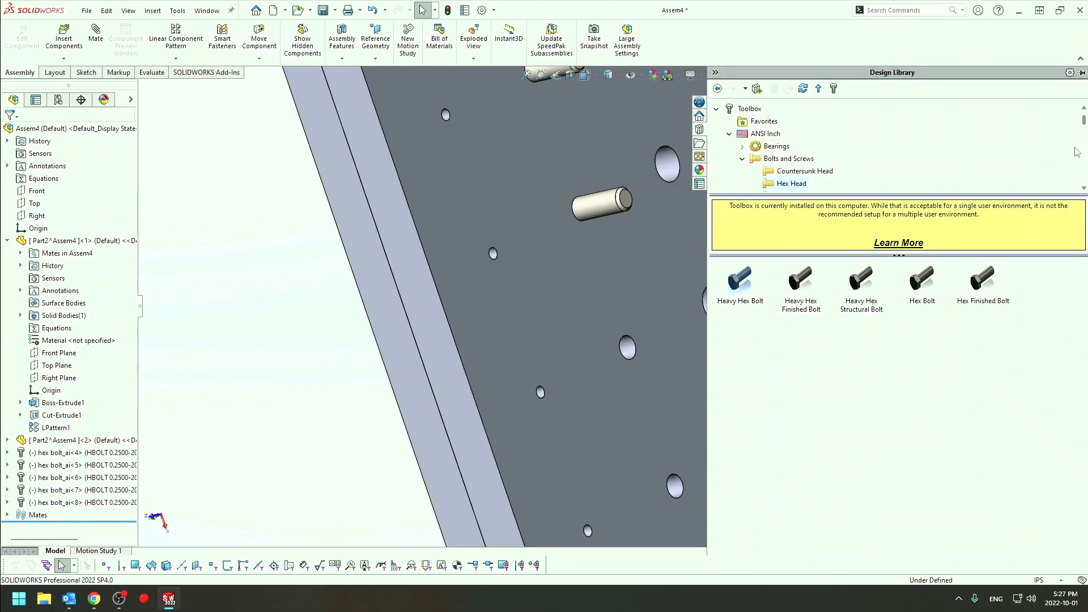
click(743, 159)
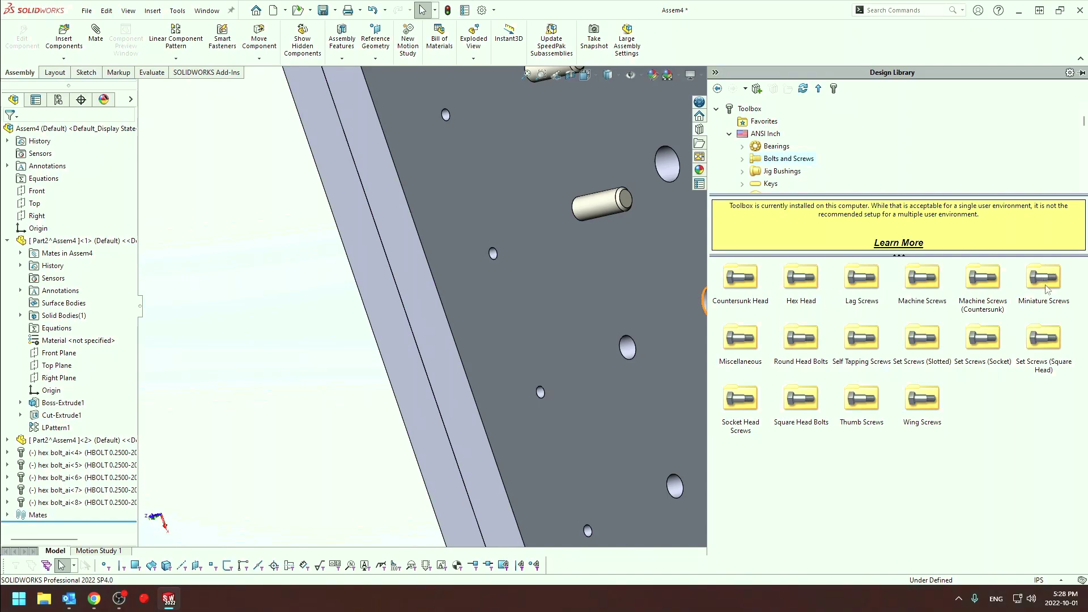
double_click(924, 400)
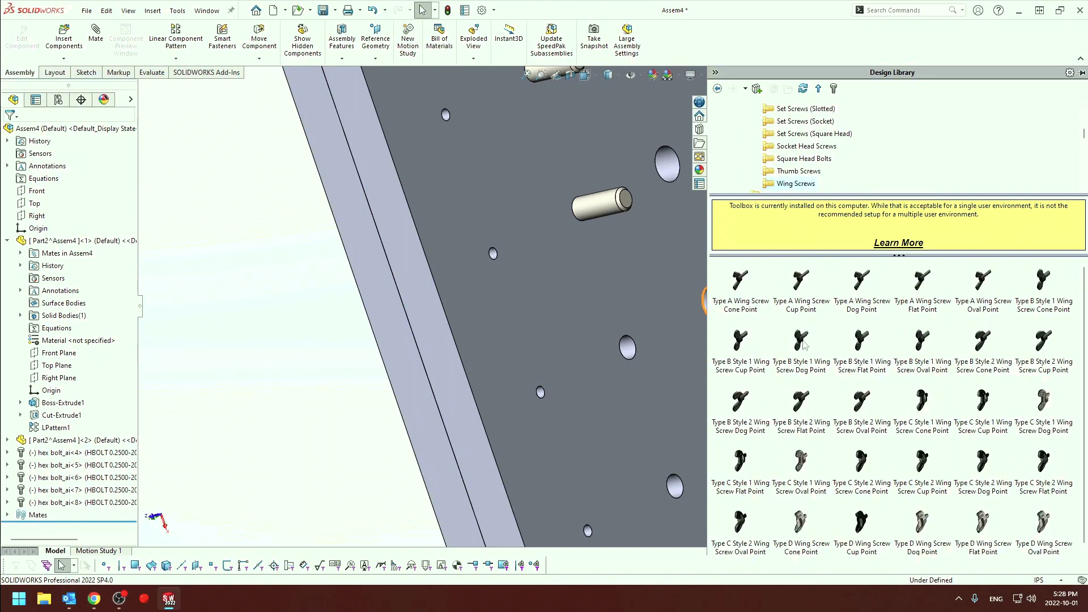
drag(804, 345, 628, 388)
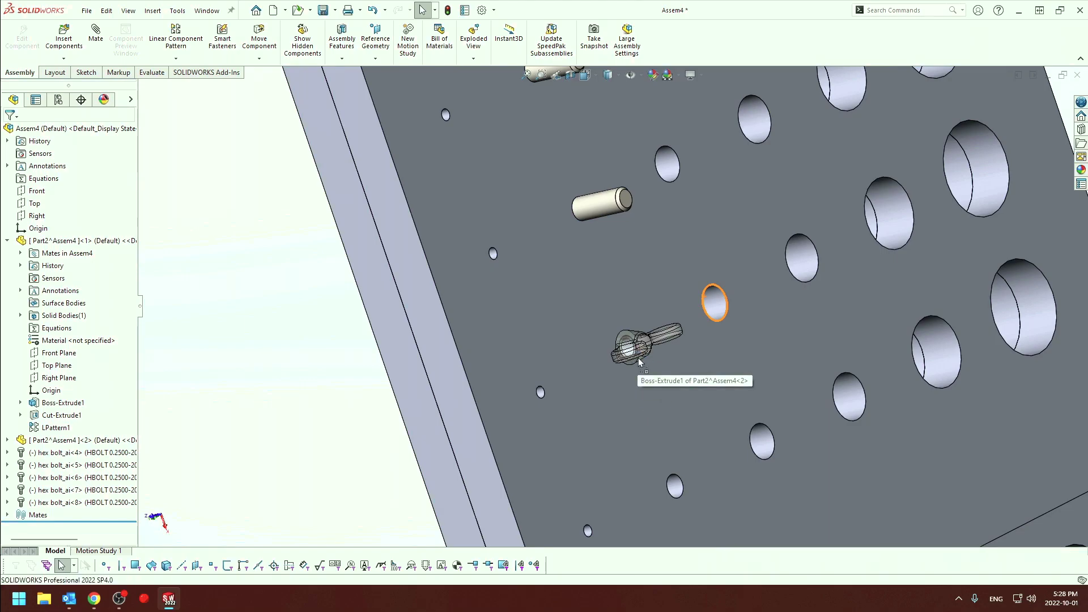
middle_drag(641, 362, 743, 359)
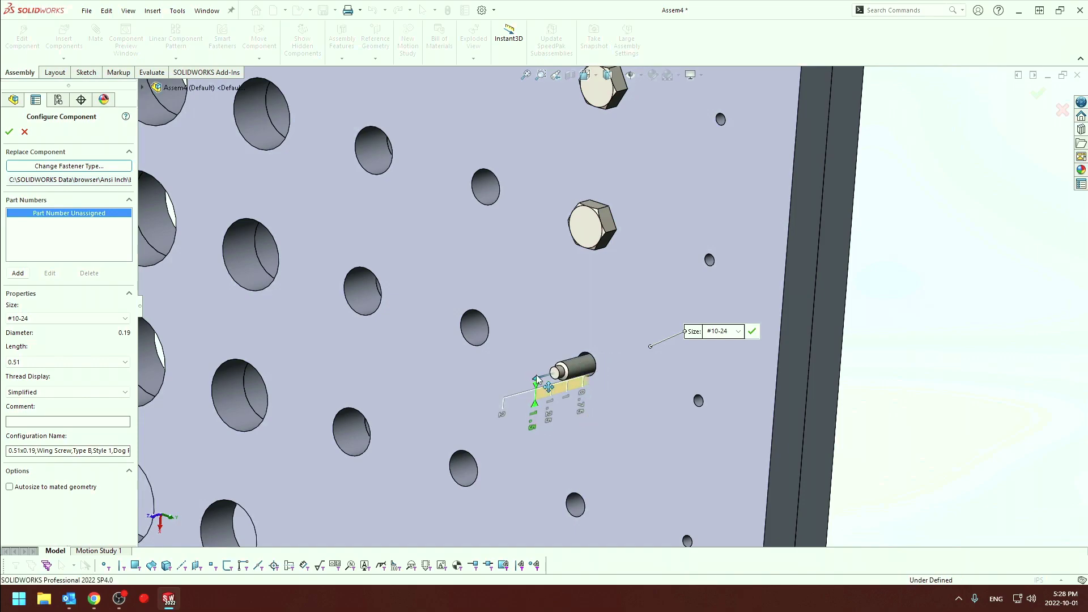
Set the wing screw to 1.50 long, size 1/4-20, and insert a second copy.
drag(537, 381, 533, 422)
middle_drag(576, 391, 760, 314)
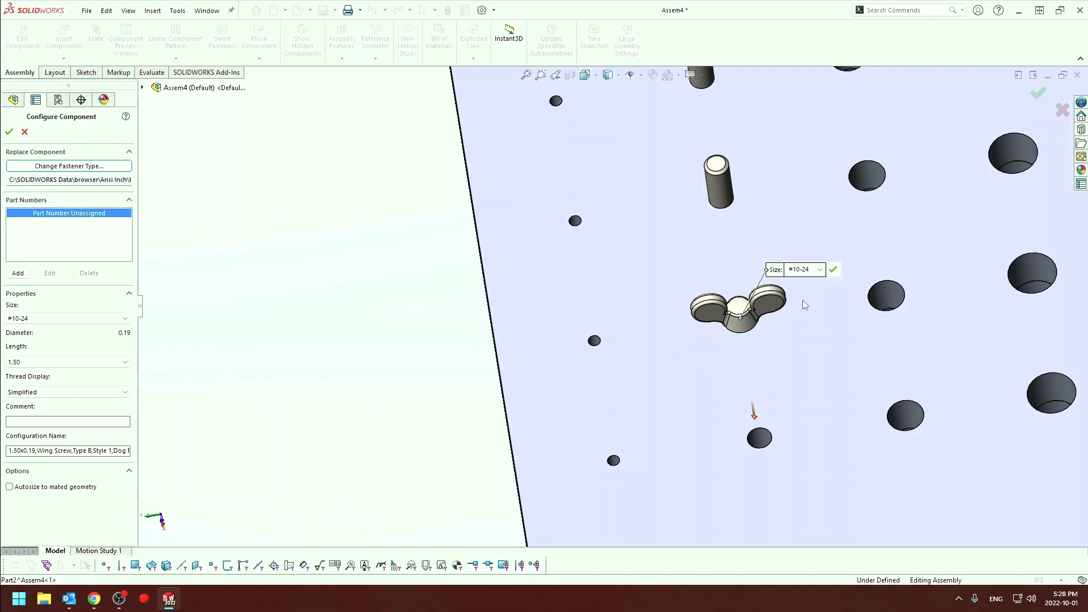
click(821, 271)
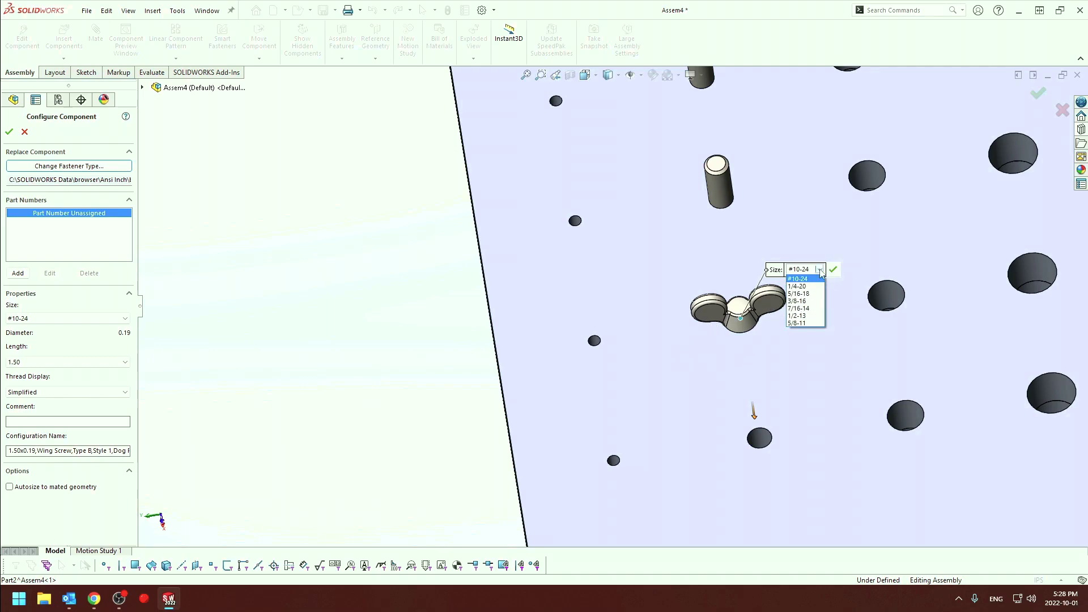
click(797, 287)
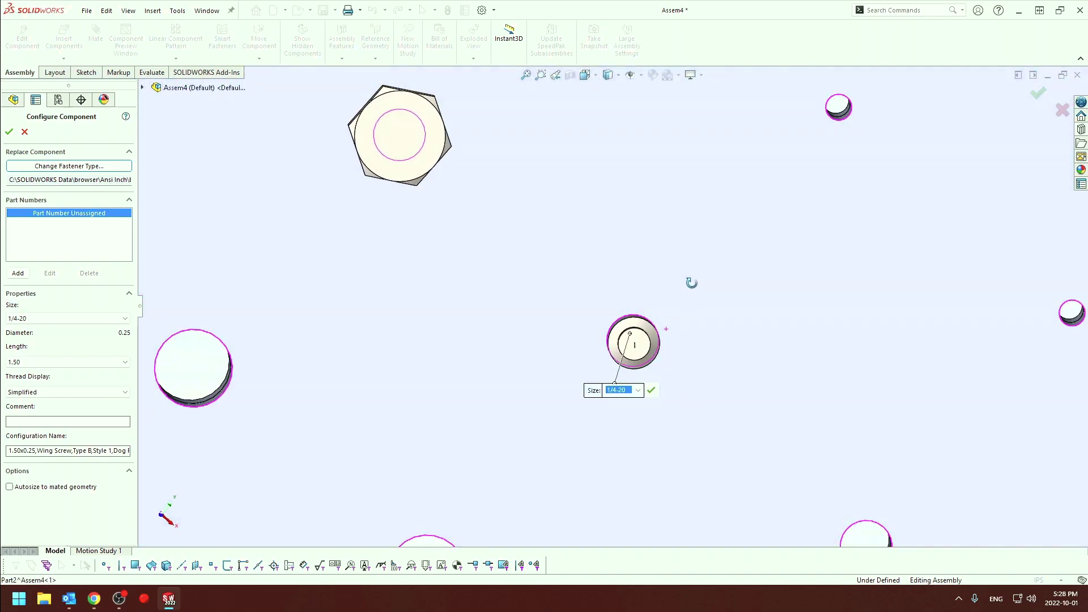
mouse_move(666, 318)
middle_down()
mouse_move(776, 289)
mouse_move(708, 170)
mouse_move(775, 202)
middle_up()
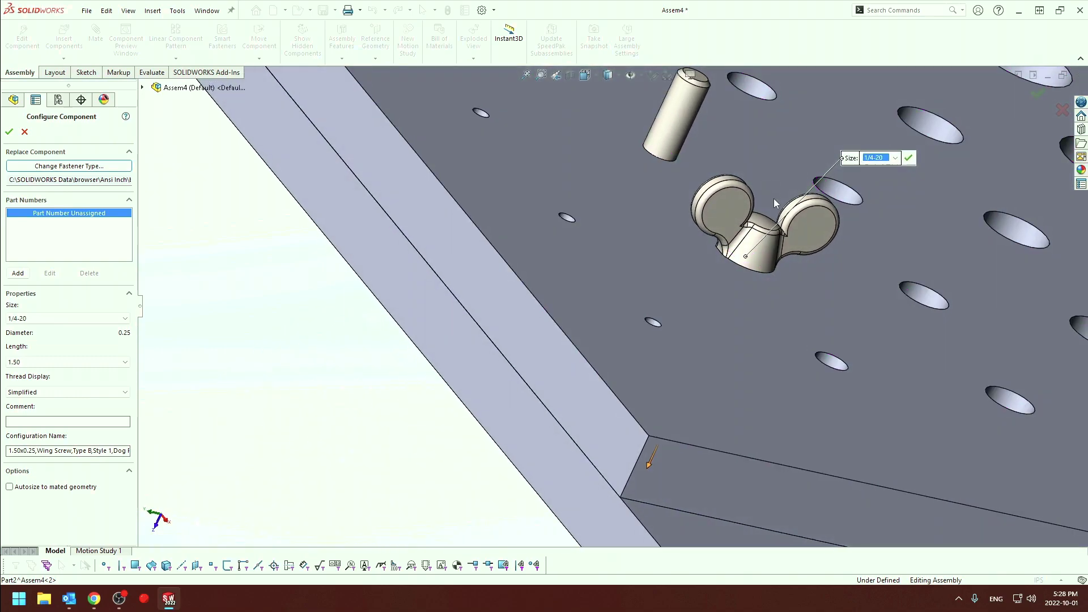
click(909, 158)
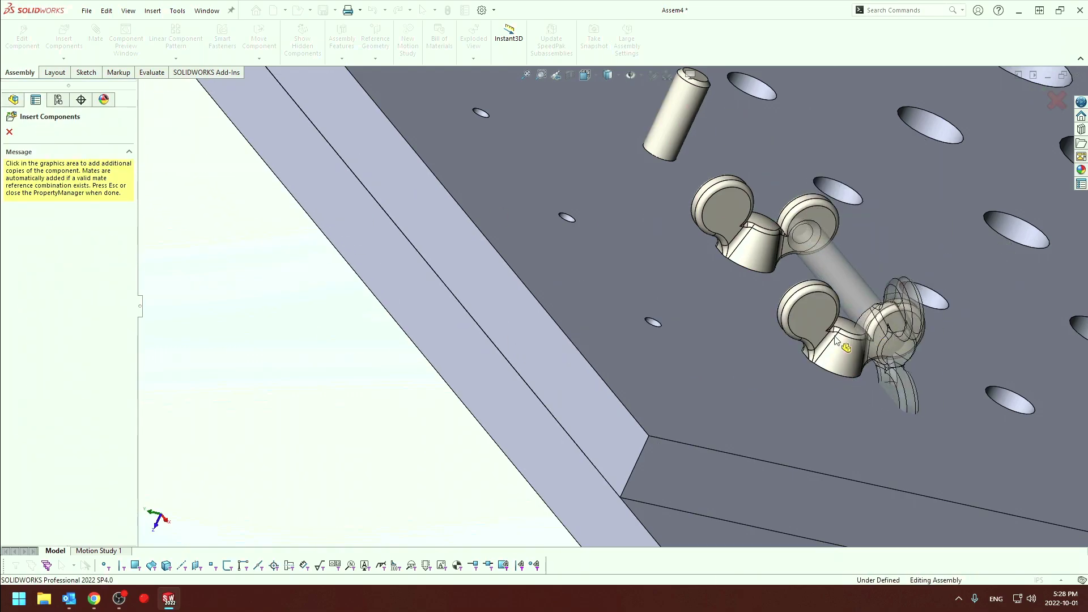
key(Escape)
scroll(812, 374, up, 5)
middle_drag(732, 366, 765, 340)
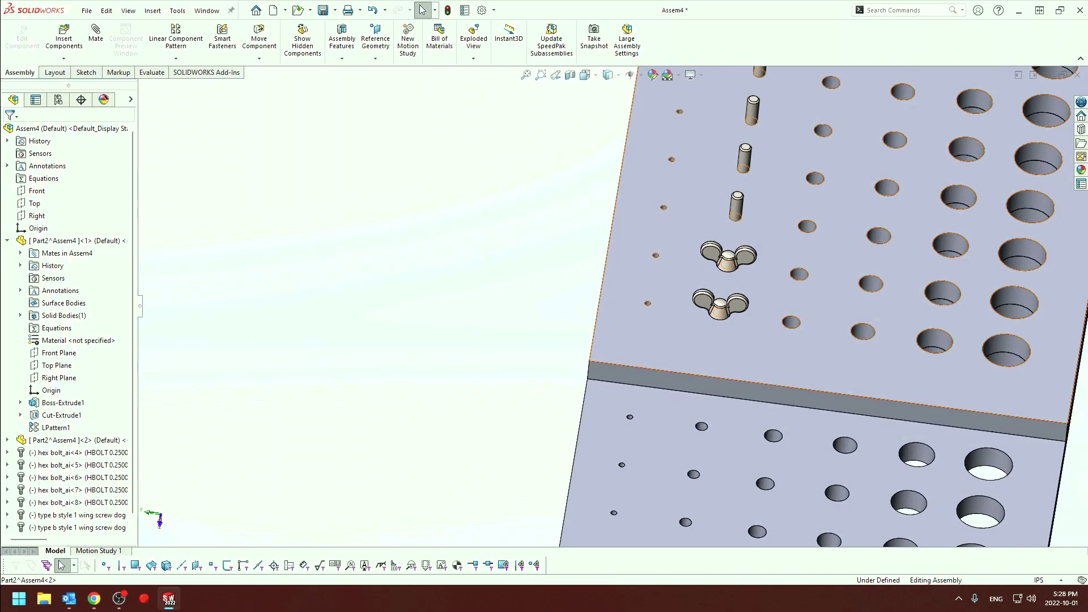
Browse the Toolbox hardware to Washers > Plain Washers (Type A).
click(1081, 129)
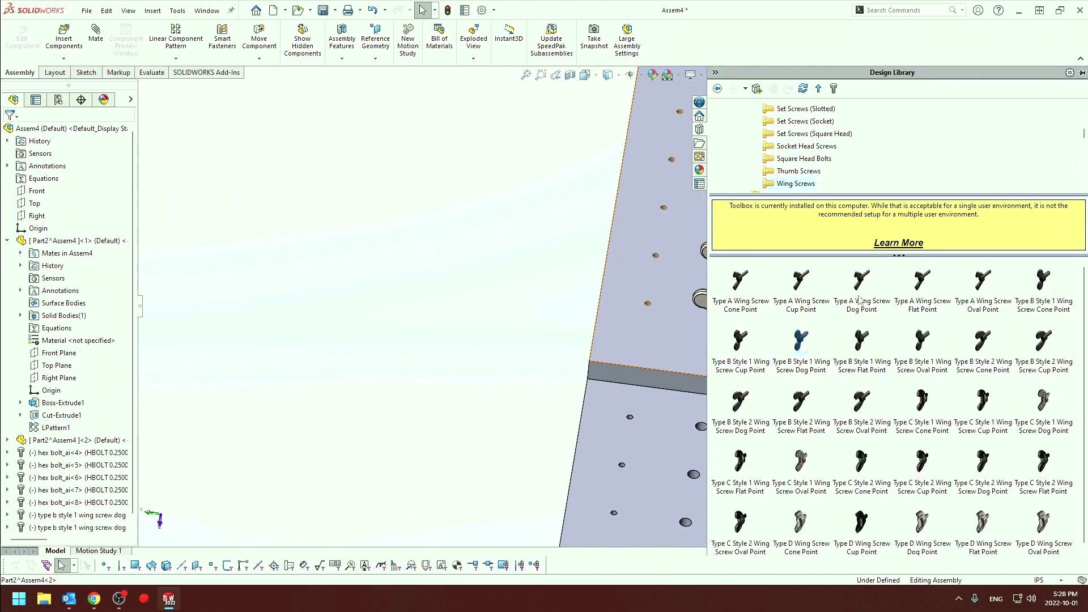
click(720, 89)
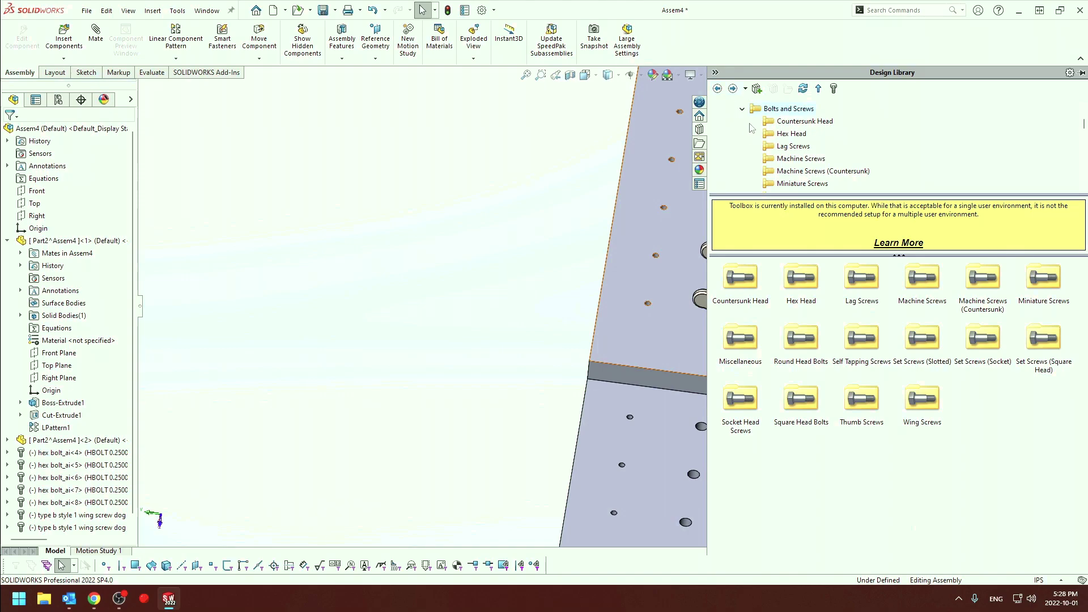
click(742, 109)
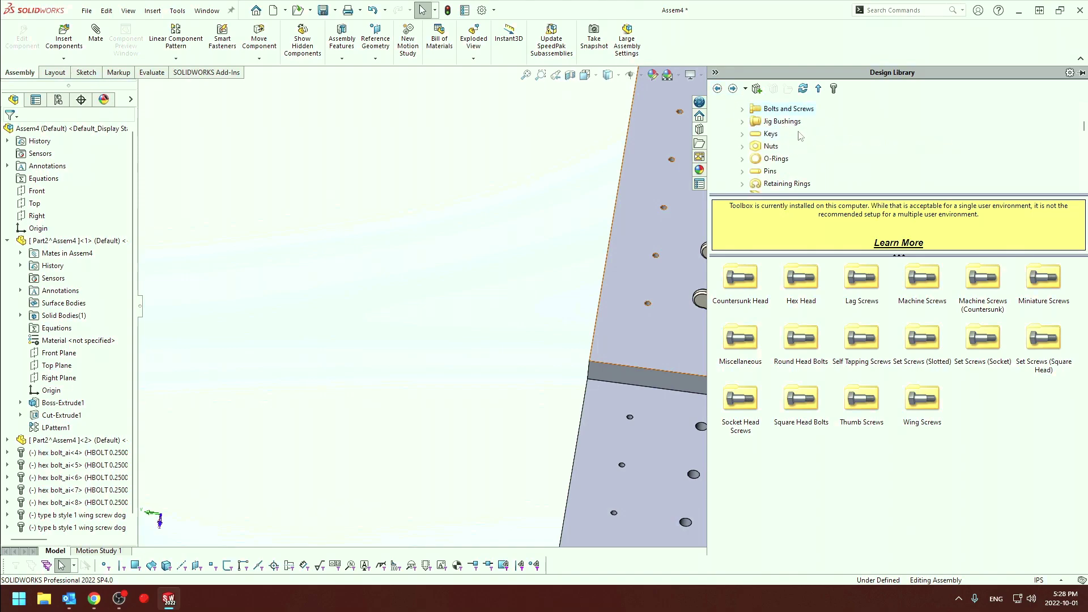
click(768, 149)
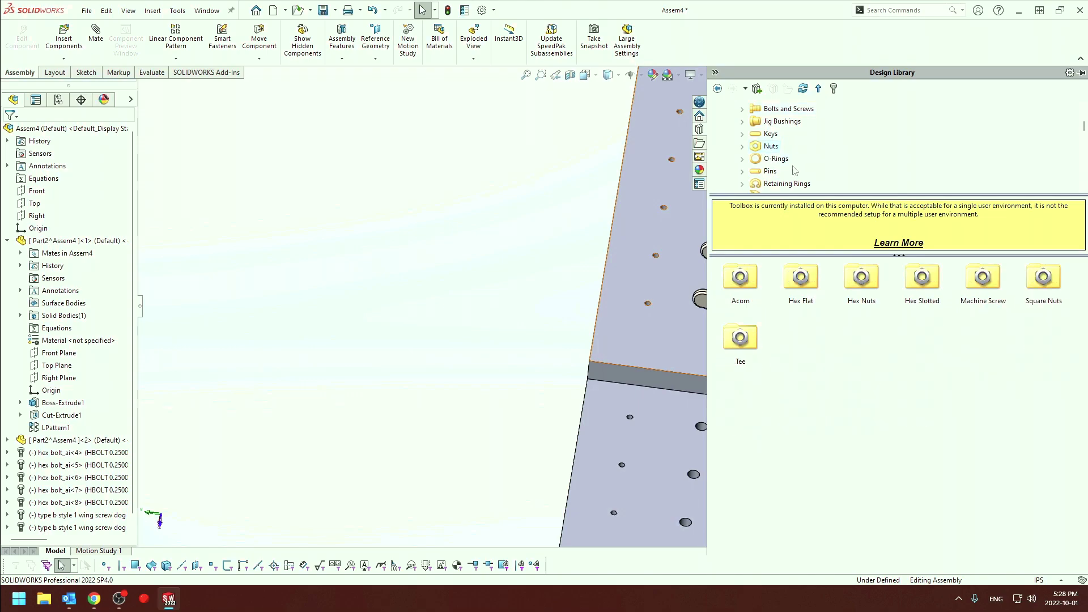
click(776, 160)
scroll(778, 162, down, 2)
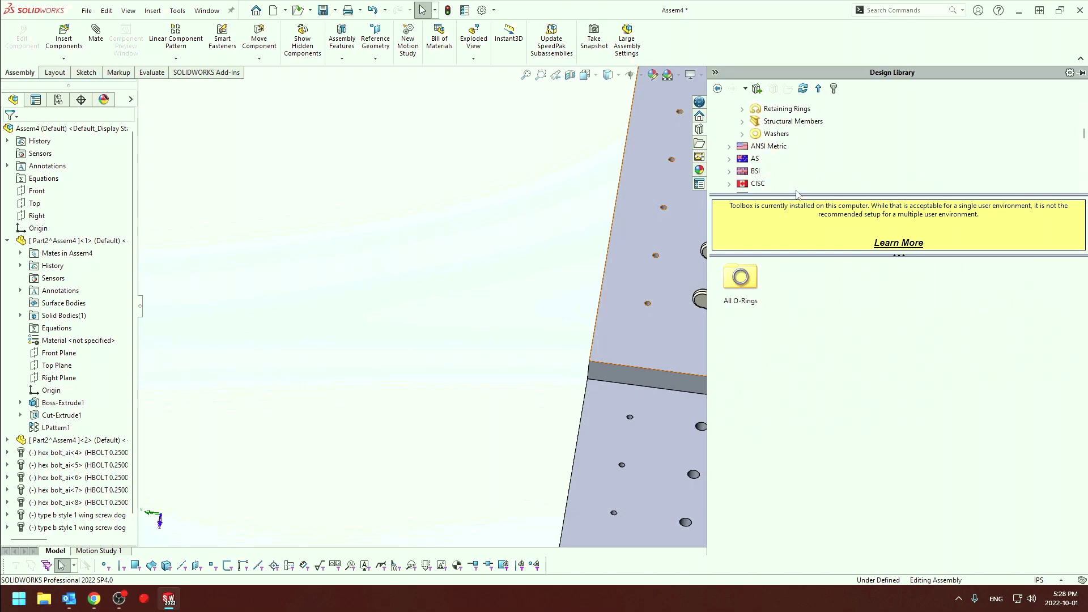
click(772, 135)
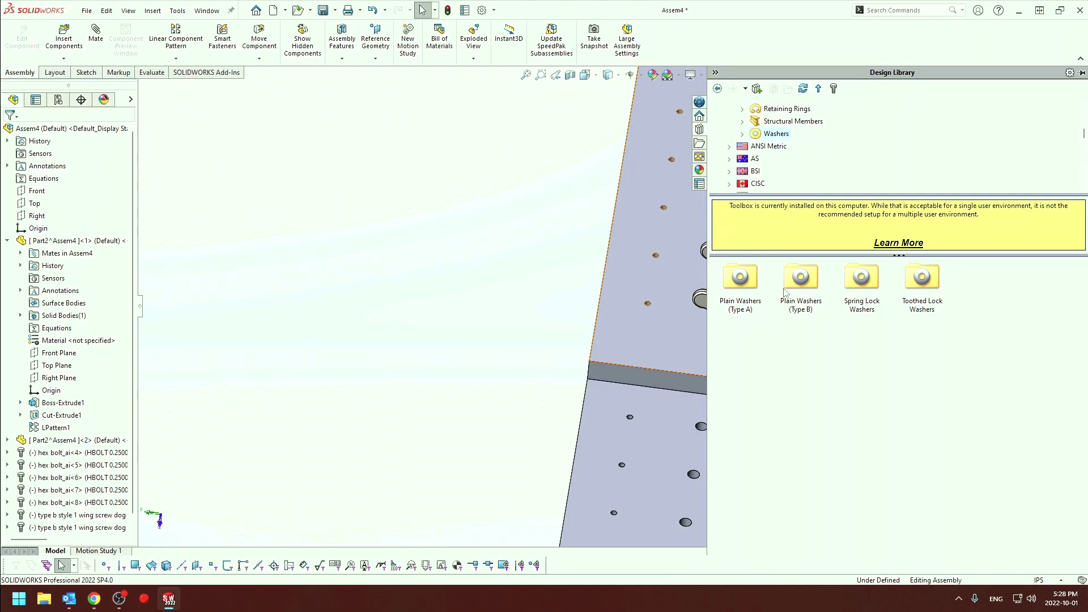
click(746, 282)
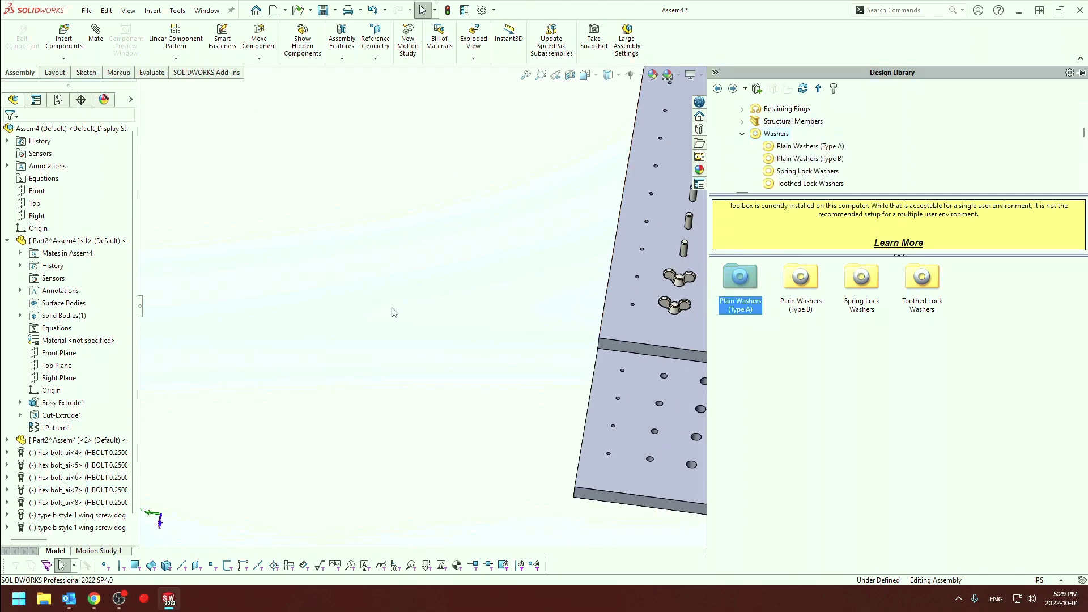
Drop Type A plain washers onto the pins on the plate.
middle_drag(500, 286, 690, 220)
mouse_move(737, 284)
mouse_down()
mouse_move(645, 243)
mouse_move(1083, 143)
mouse_up()
click(1080, 130)
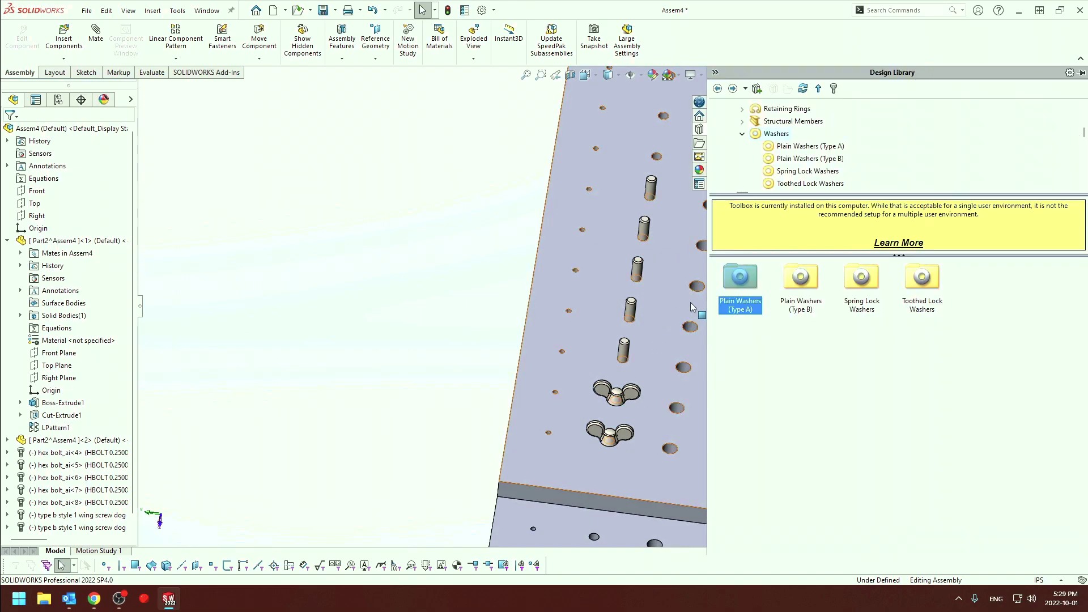
drag(927, 283, 660, 212)
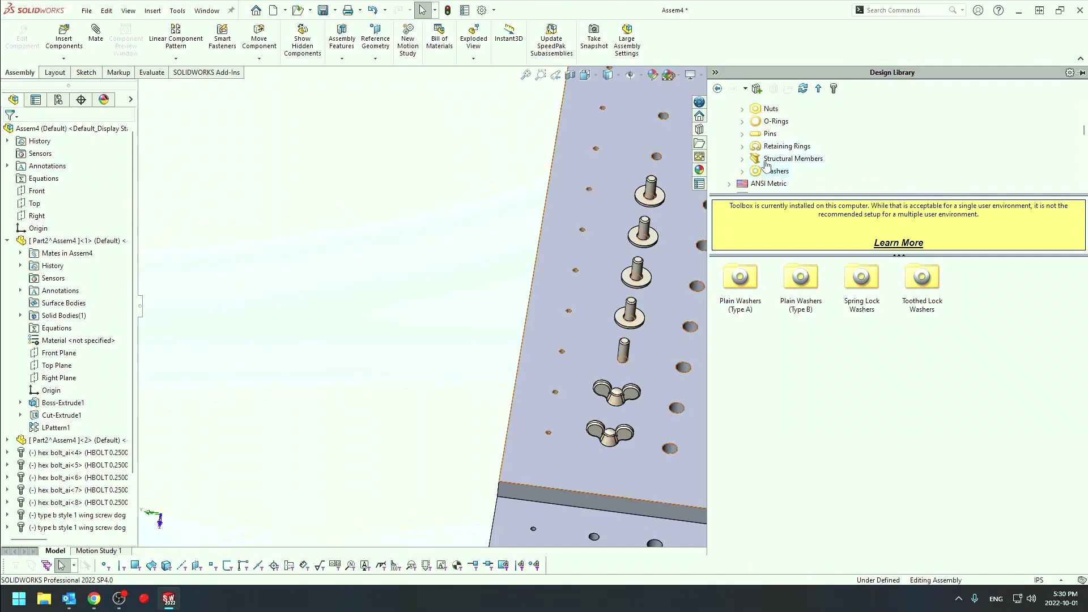
Browse to Nuts > Hex Nuts and try a Heavy Hex Jam Nut on a pin, then cancel.
click(769, 109)
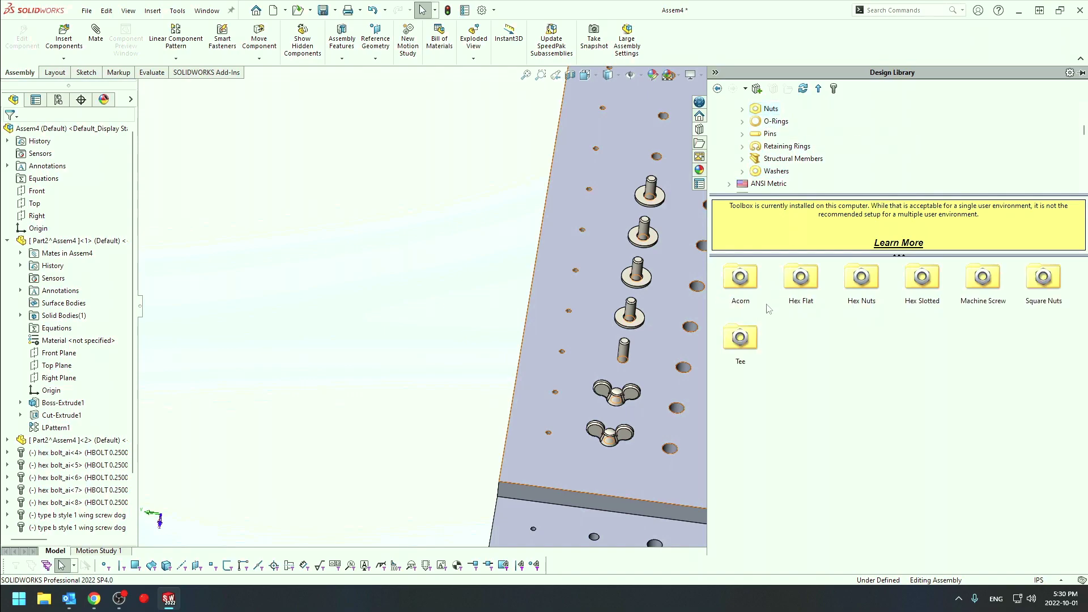
click(736, 285)
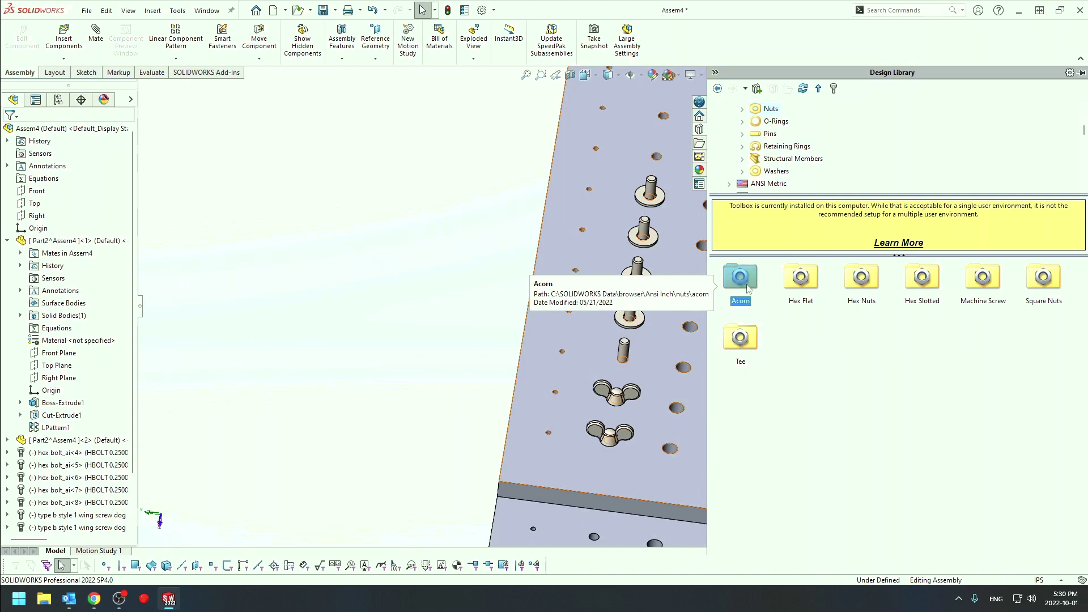
double_click(870, 283)
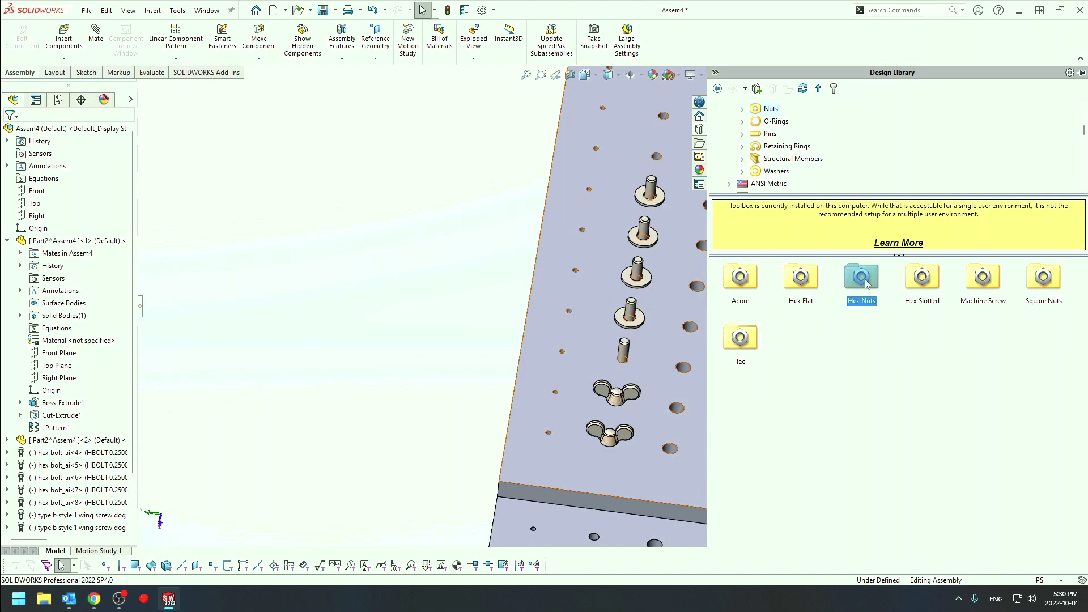
drag(749, 299, 640, 286)
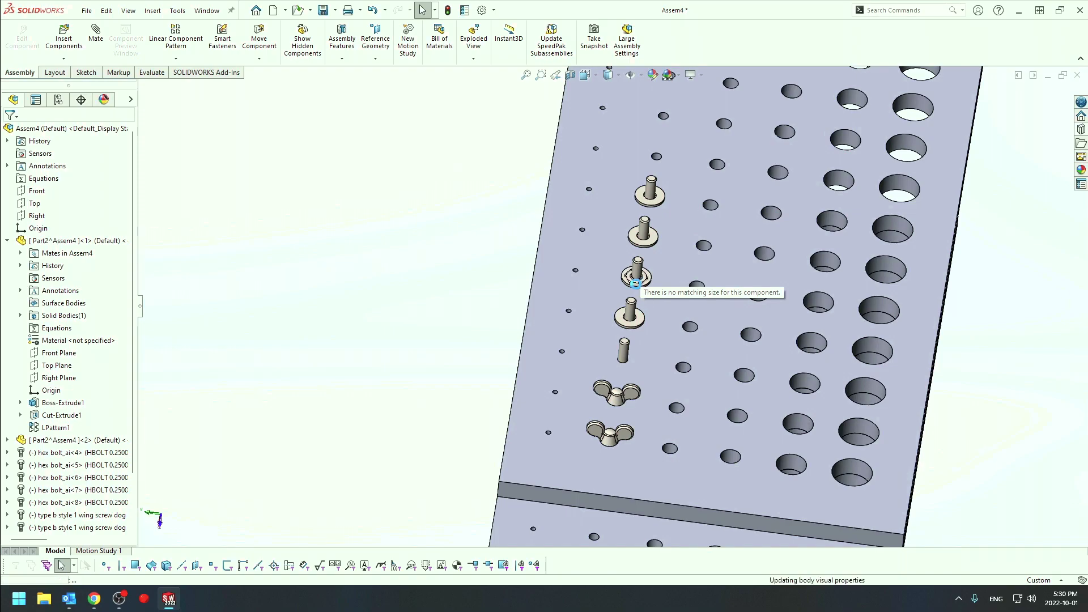
drag(639, 286, 637, 285)
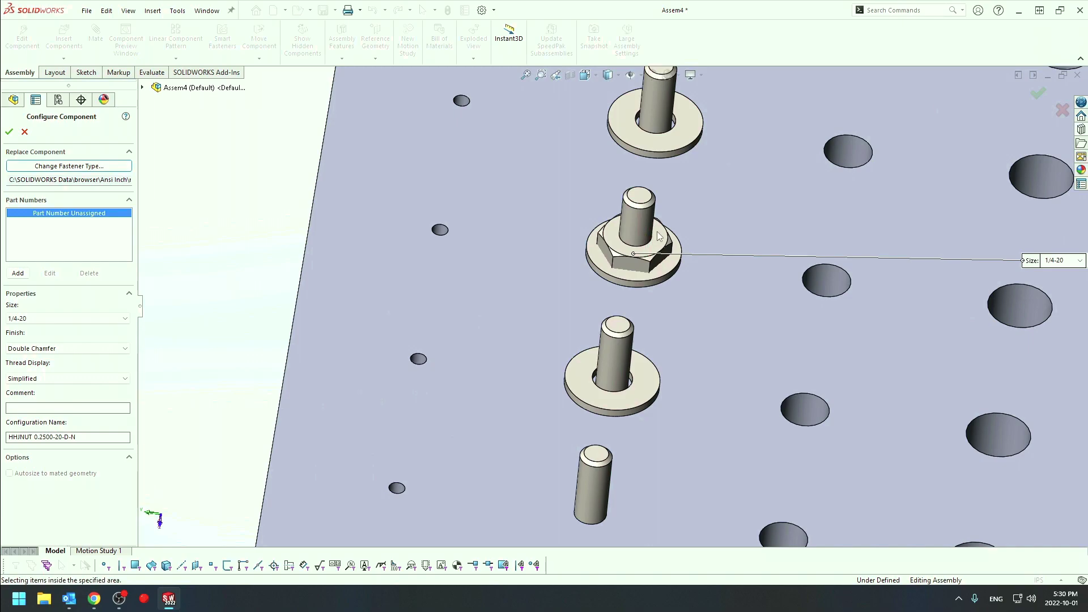
key(Escape)
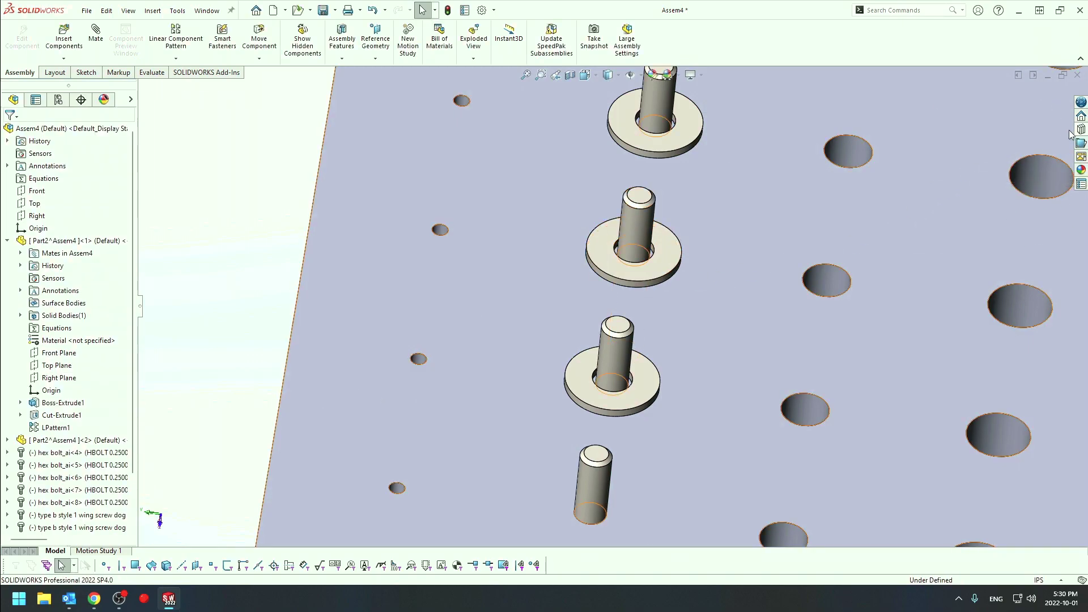
Place 1/4-20 hex nuts onto the washered pins, including the top and third pins.
click(1080, 132)
drag(760, 283, 660, 260)
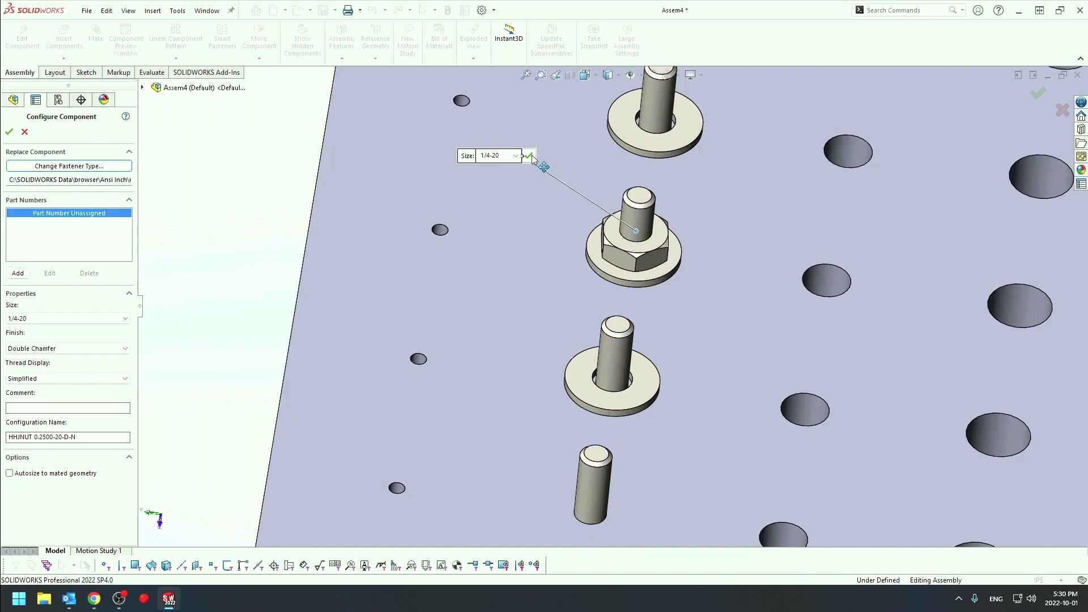
click(529, 156)
click(660, 140)
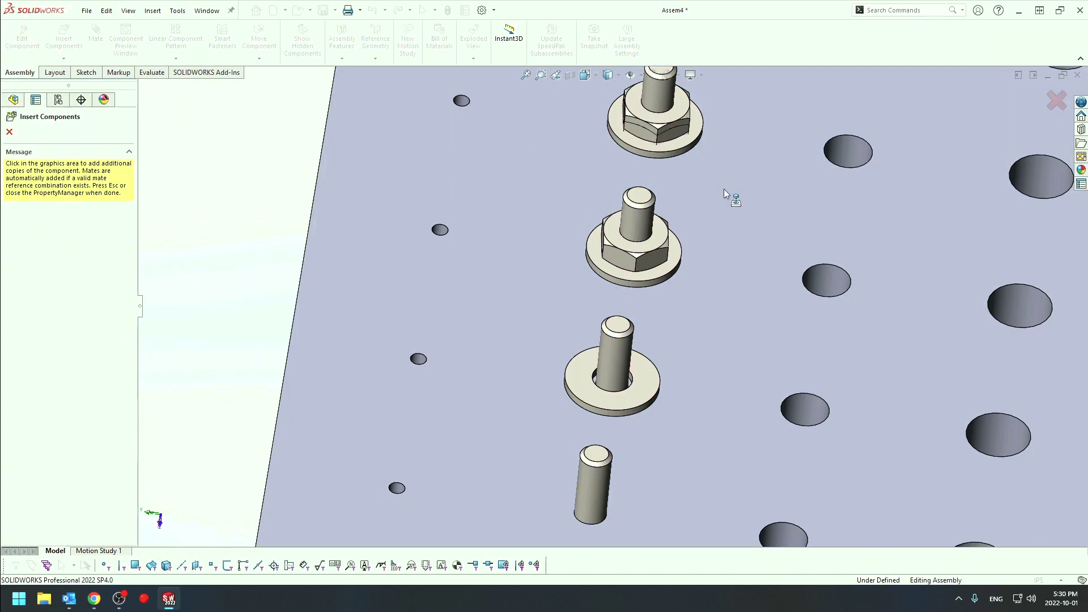
click(617, 386)
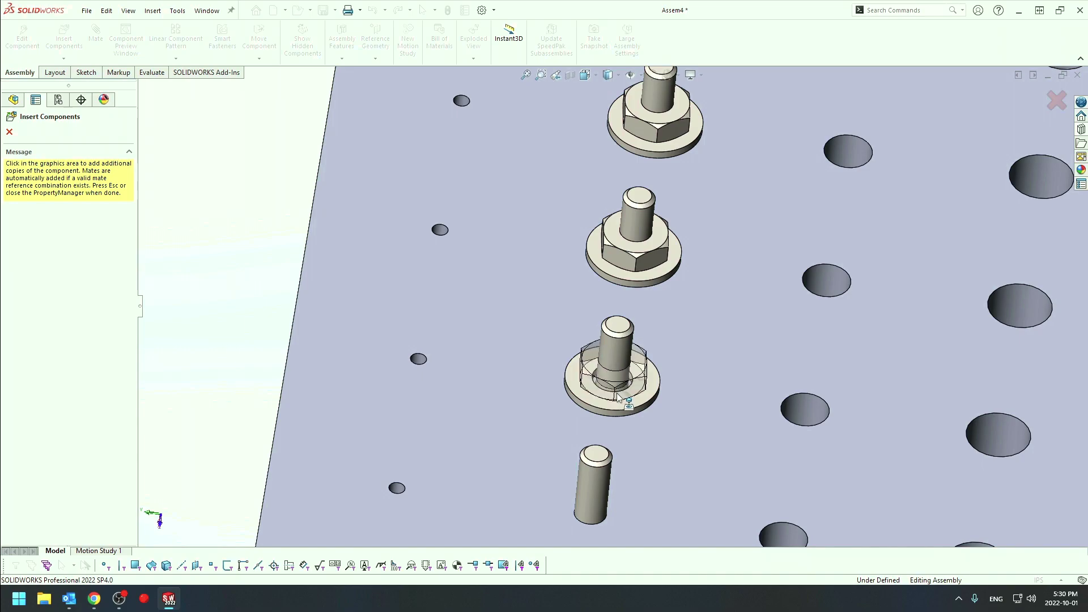
click(1082, 130)
key(Escape)
Place a Hex Thick Nut on the top pin, end insertion, and show the Design Library.
click(1071, 130)
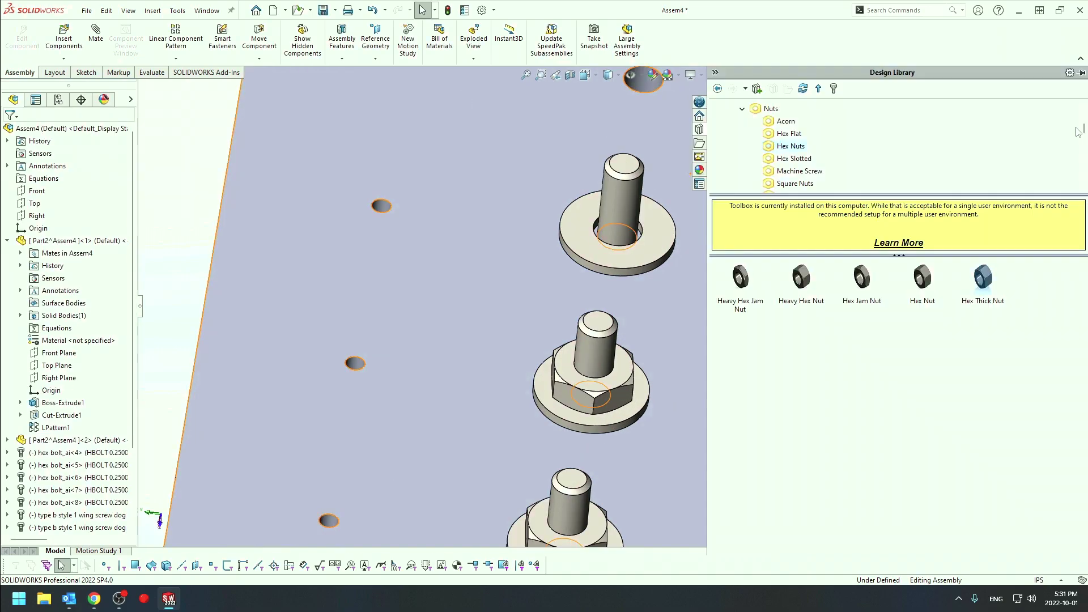
drag(984, 276, 626, 255)
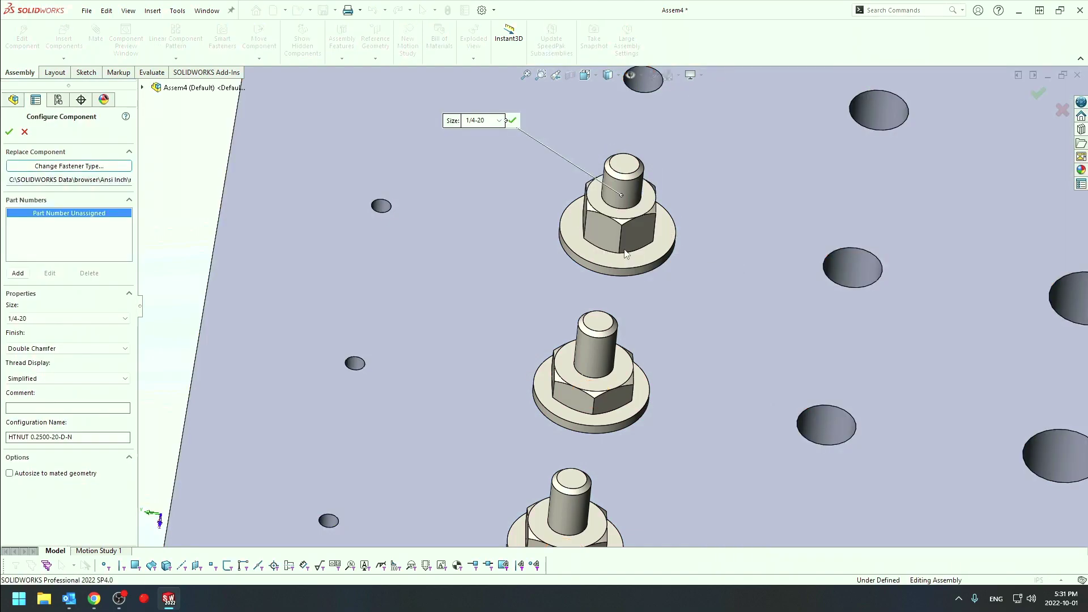
click(512, 120)
scroll(850, 249, up, 2)
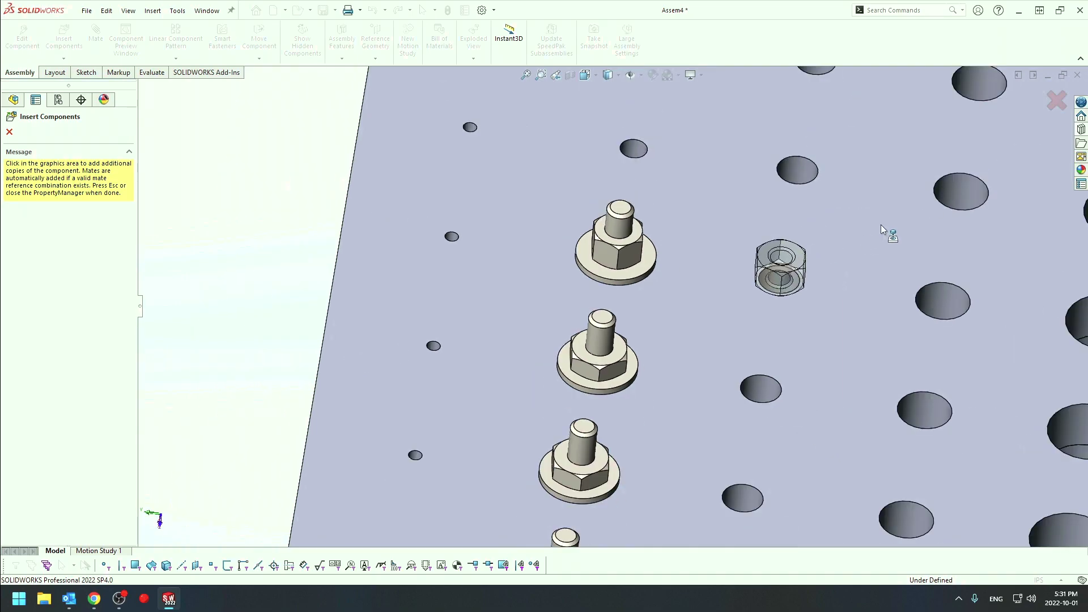
click(1056, 101)
click(1081, 142)
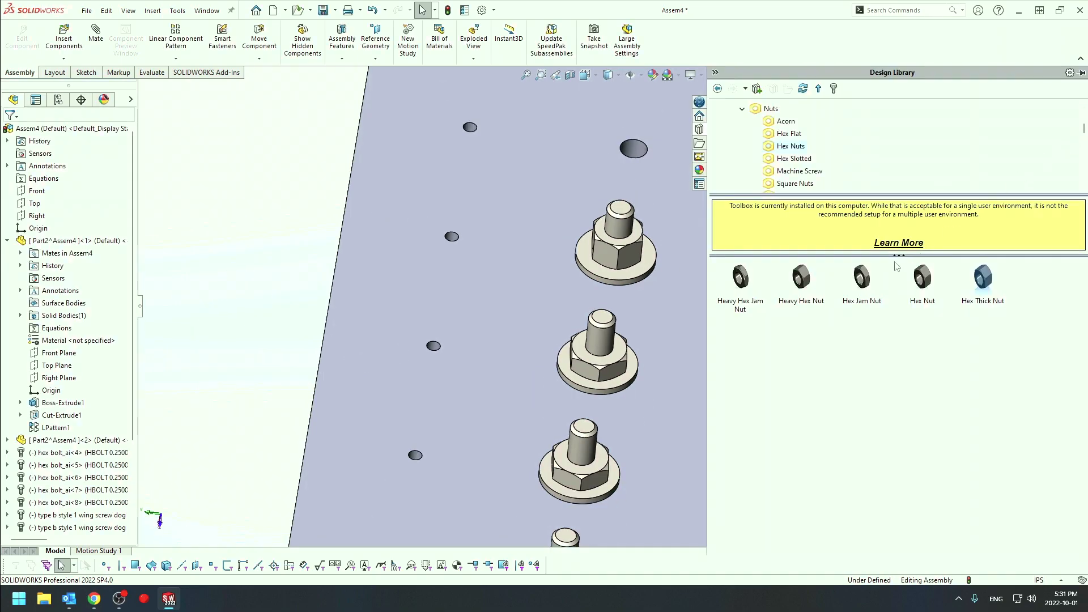
Navigate the Design Library back up from Nuts to the Toolbox standards list.
click(743, 109)
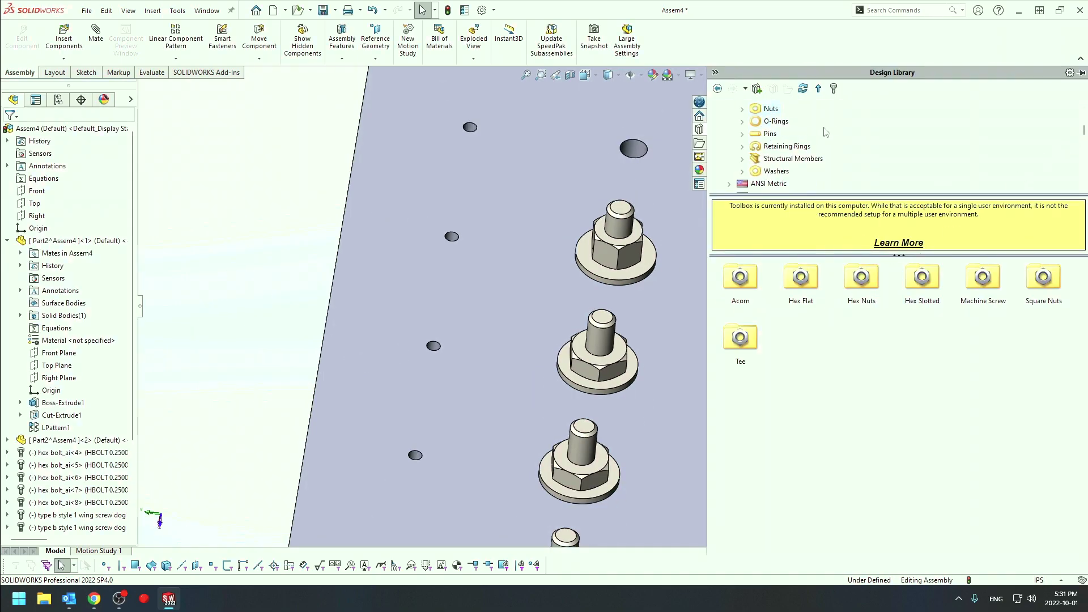
scroll(741, 152, up, 3)
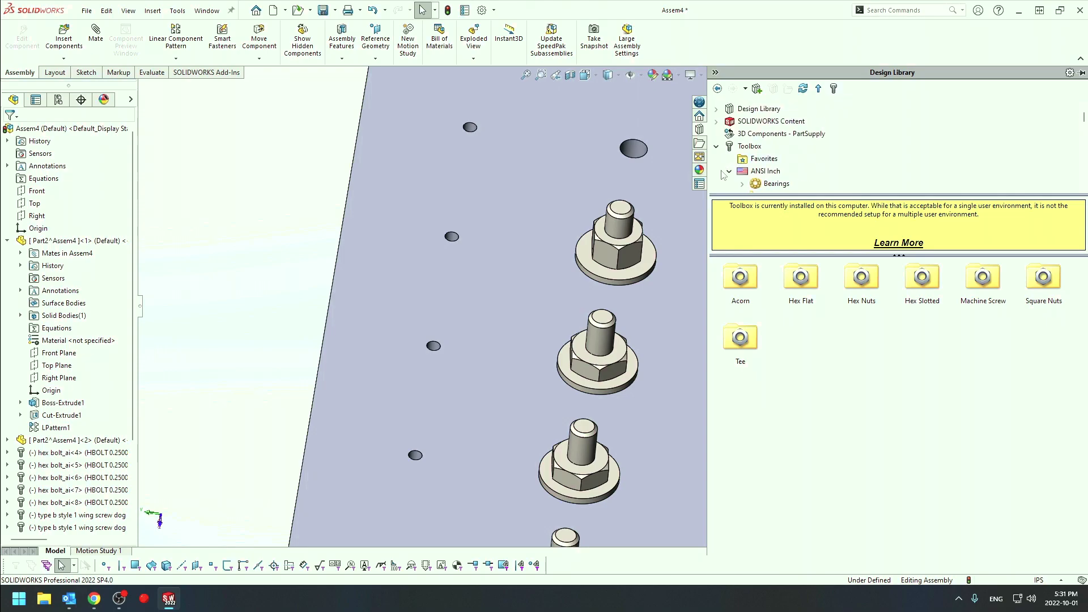
click(730, 171)
click(717, 147)
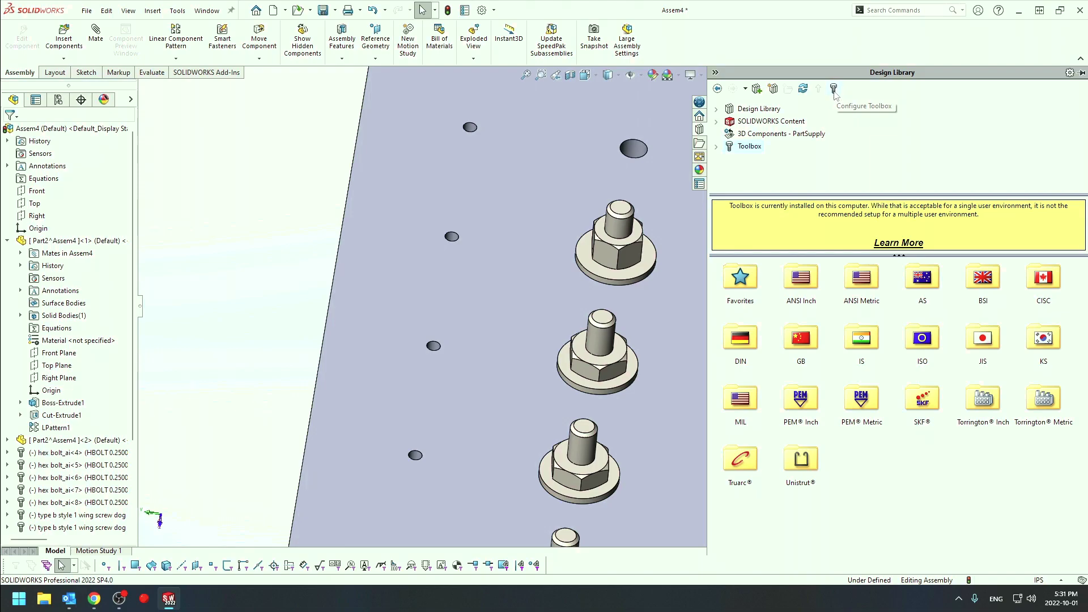
Disable the JIS and KS standards in the Toolbox configuration and save it.
click(834, 90)
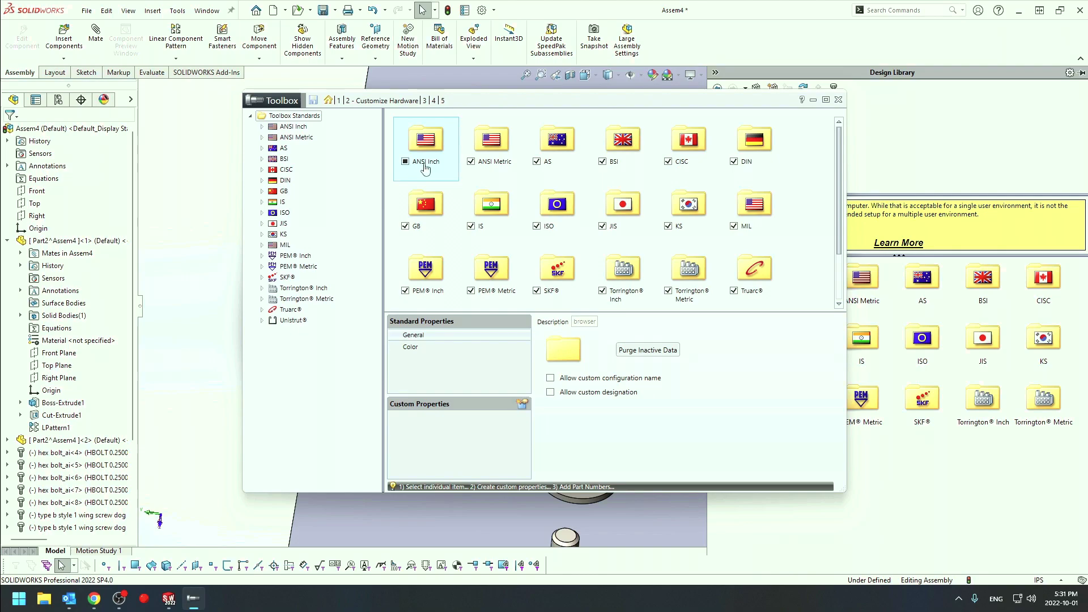
click(404, 162)
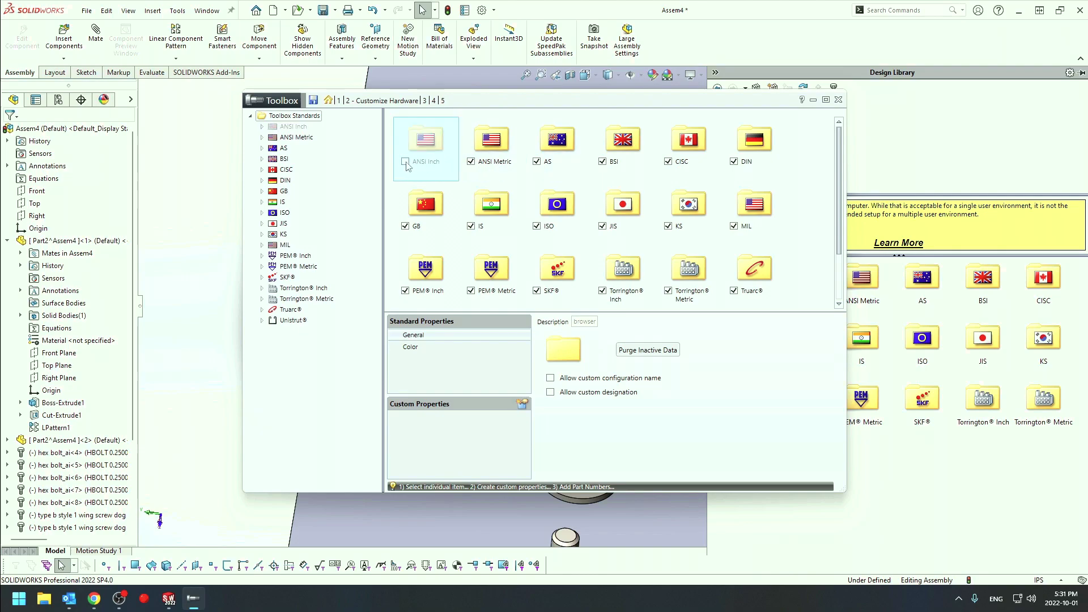
click(404, 162)
drag(613, 109, 429, 108)
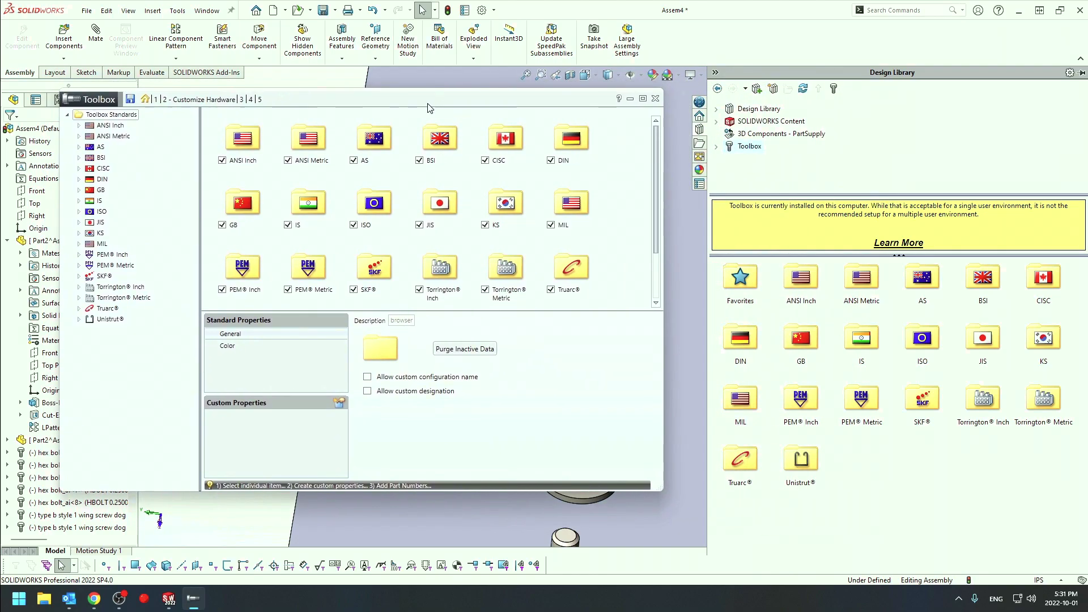
click(420, 225)
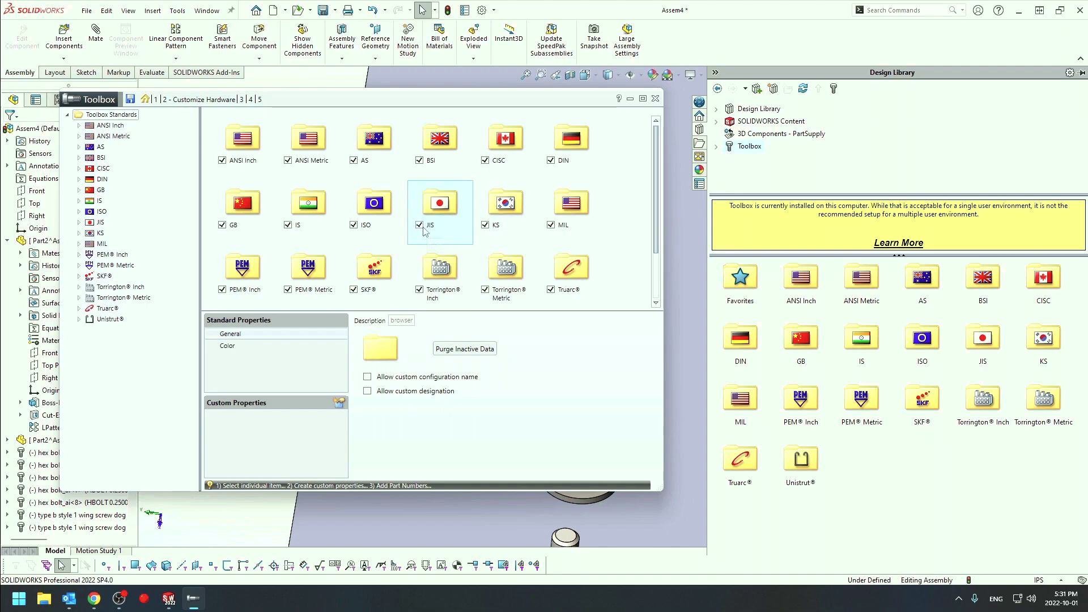
click(485, 225)
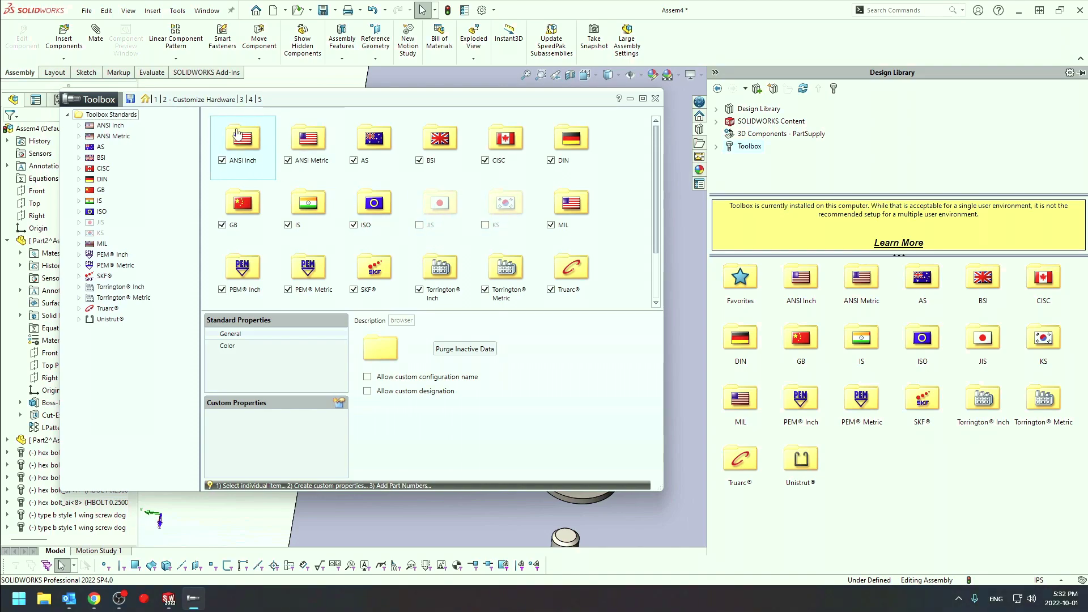
click(130, 100)
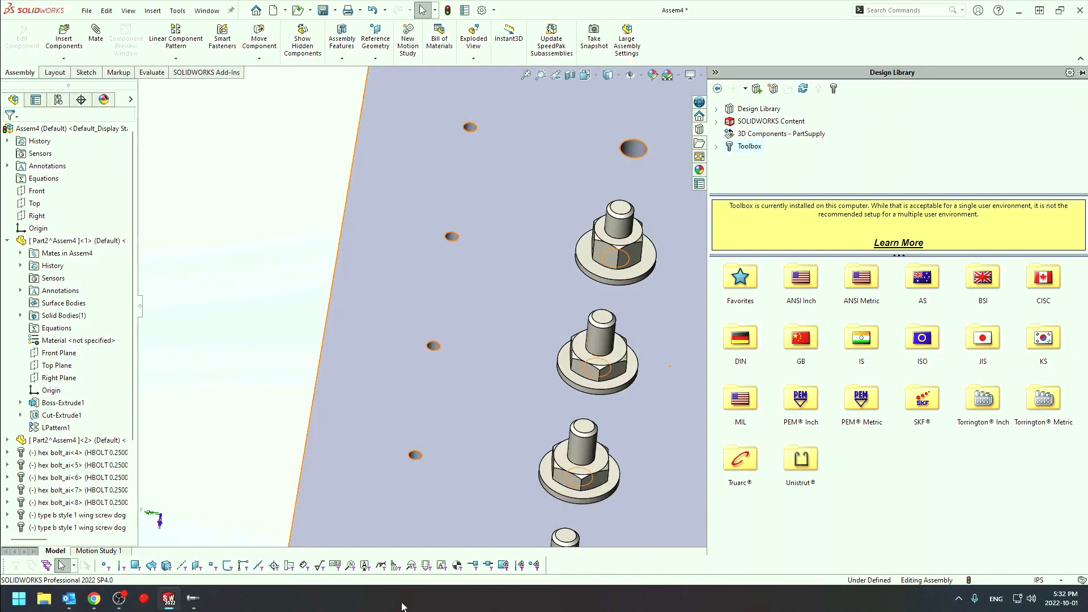
click(195, 600)
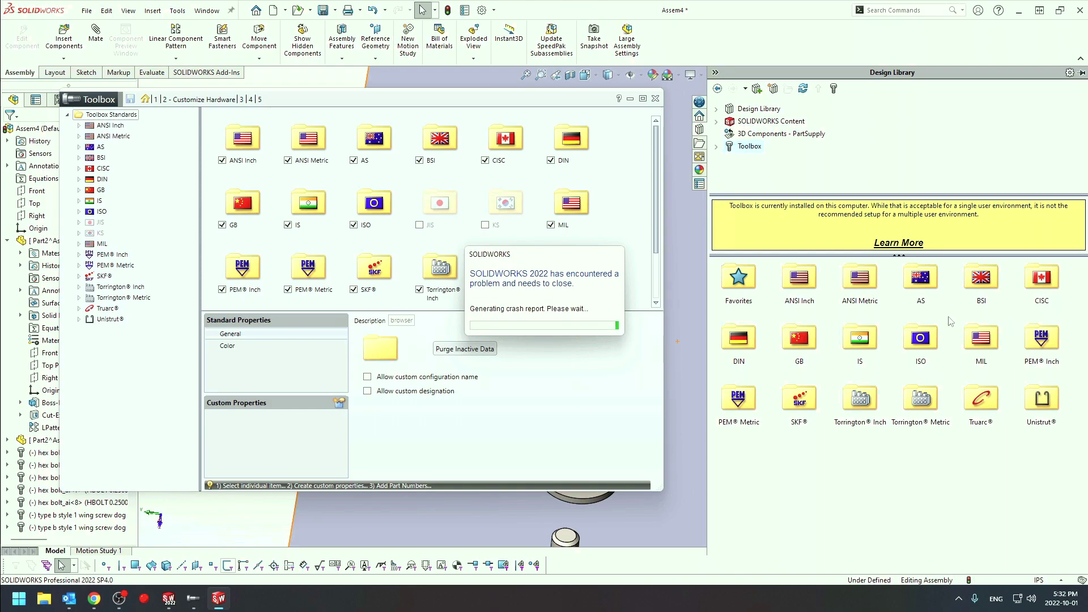
Dismiss the error report and restart SOLIDWORKS.
click(656, 302)
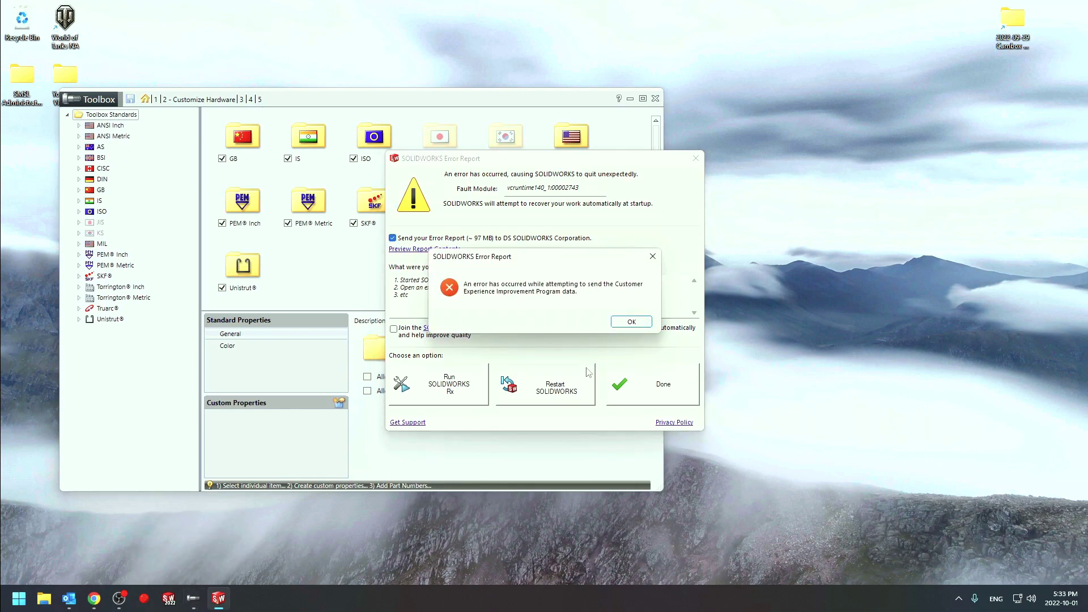
click(631, 322)
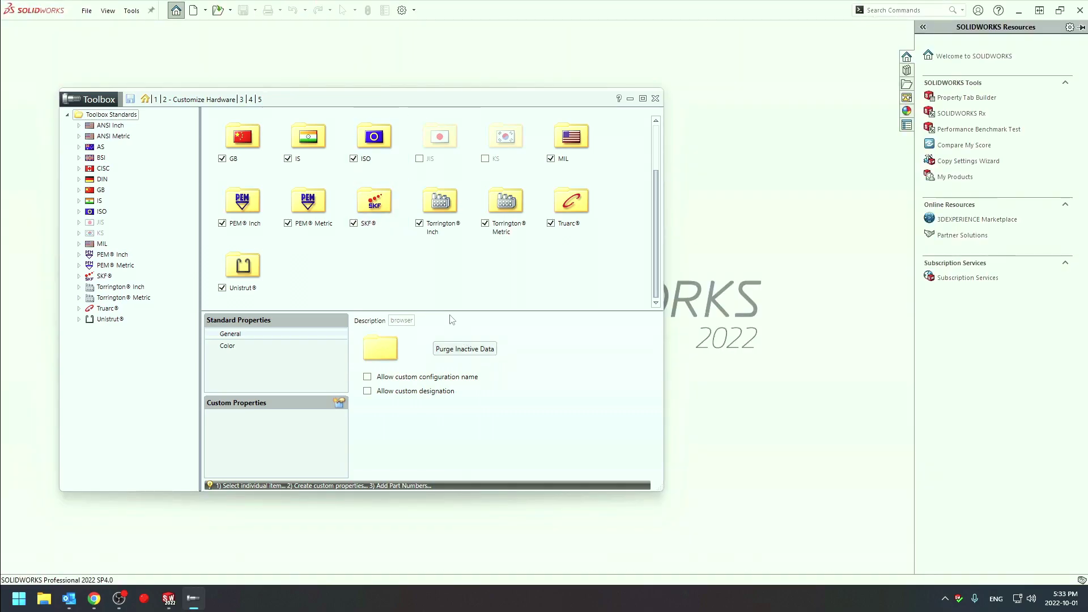
Add the Toolbox add-in from the Design Library's Toolbox entry and widen the Design Library pane.
click(907, 70)
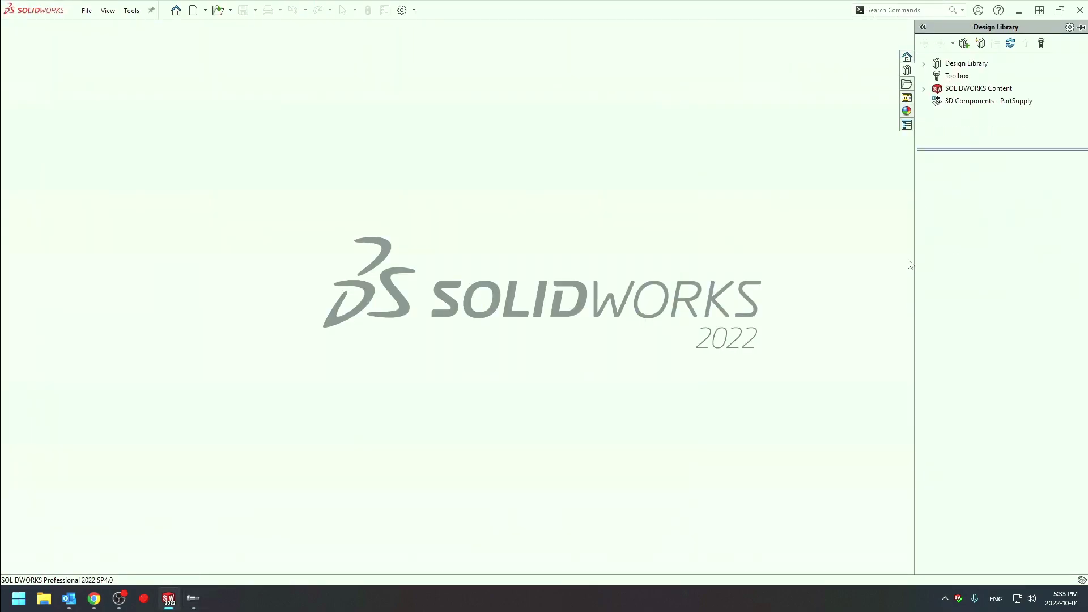
click(193, 598)
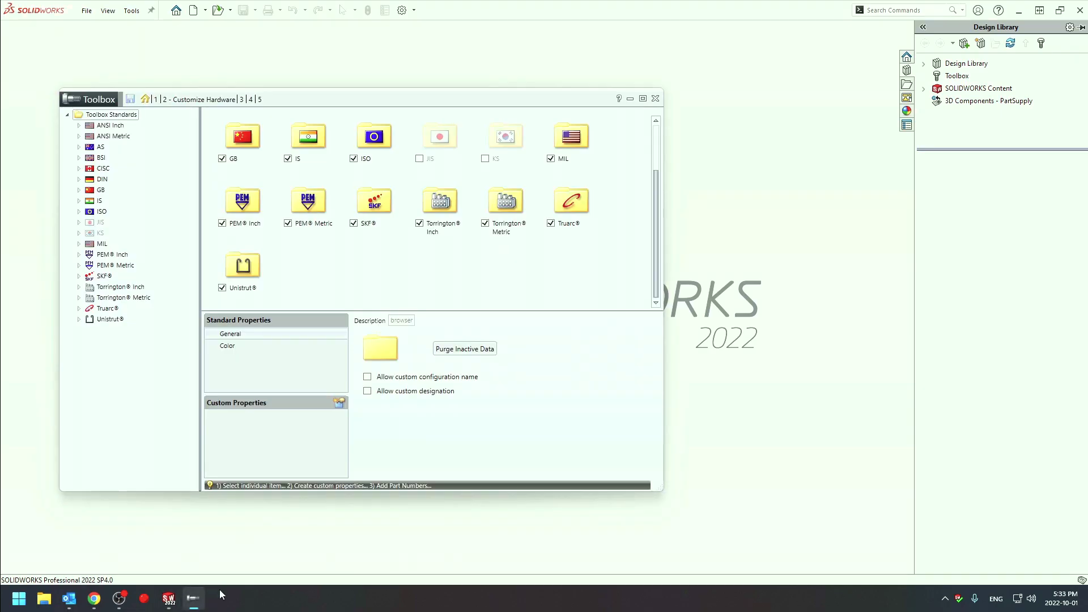
click(957, 75)
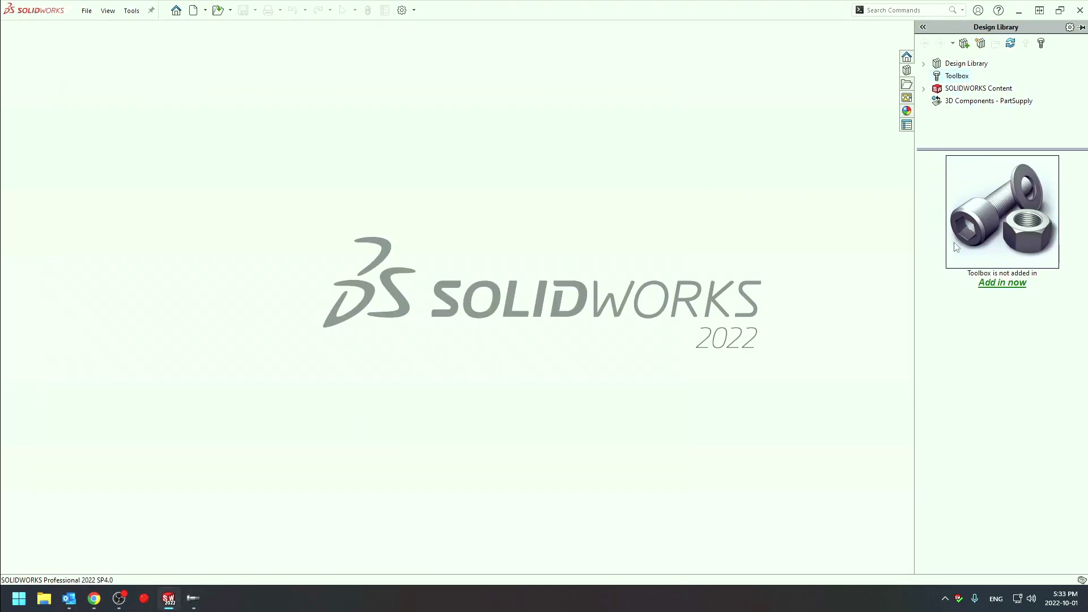
click(999, 284)
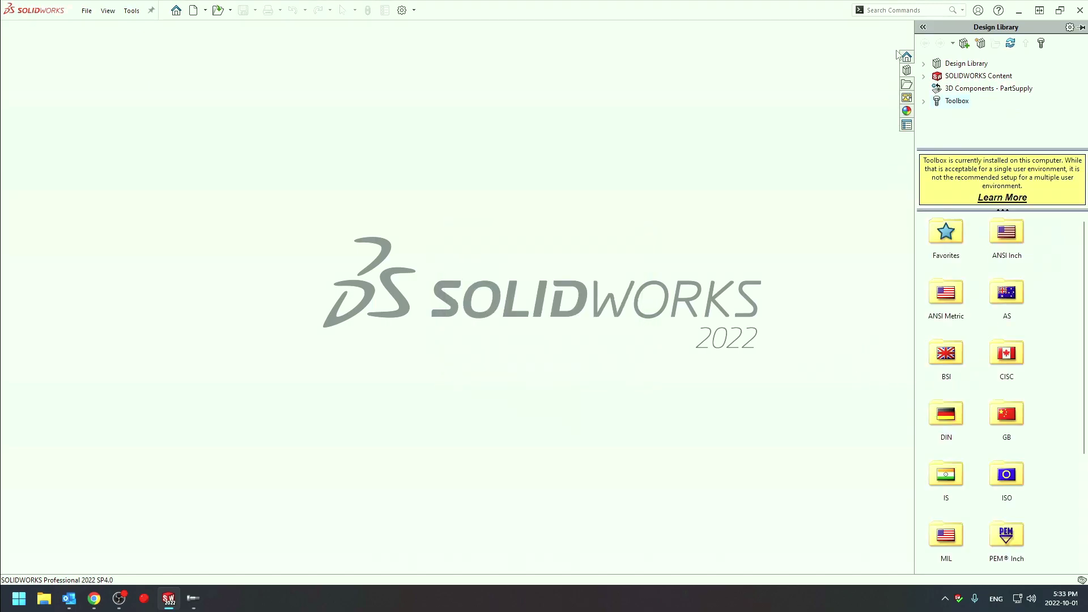
click(922, 28)
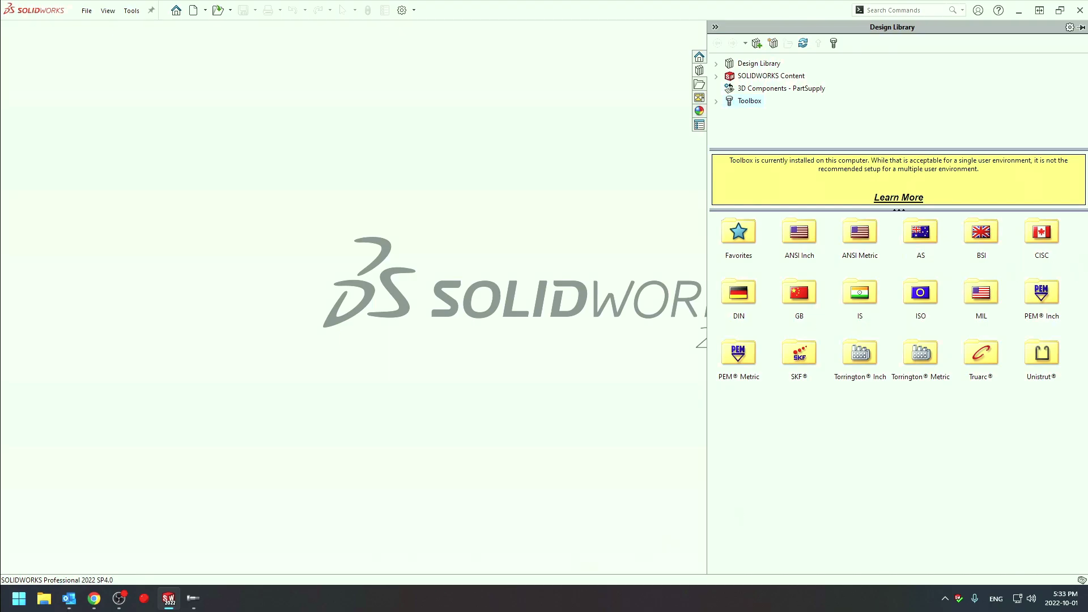
In the Toolbox window, re-enable the JIS and KS standards and save the configuration.
click(193, 598)
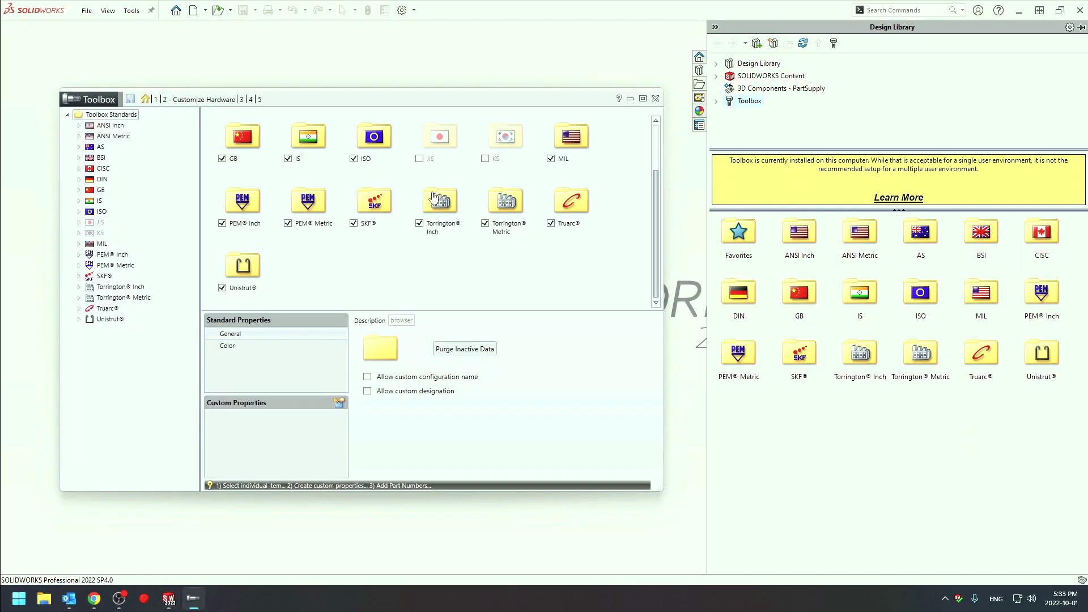
click(429, 163)
click(485, 160)
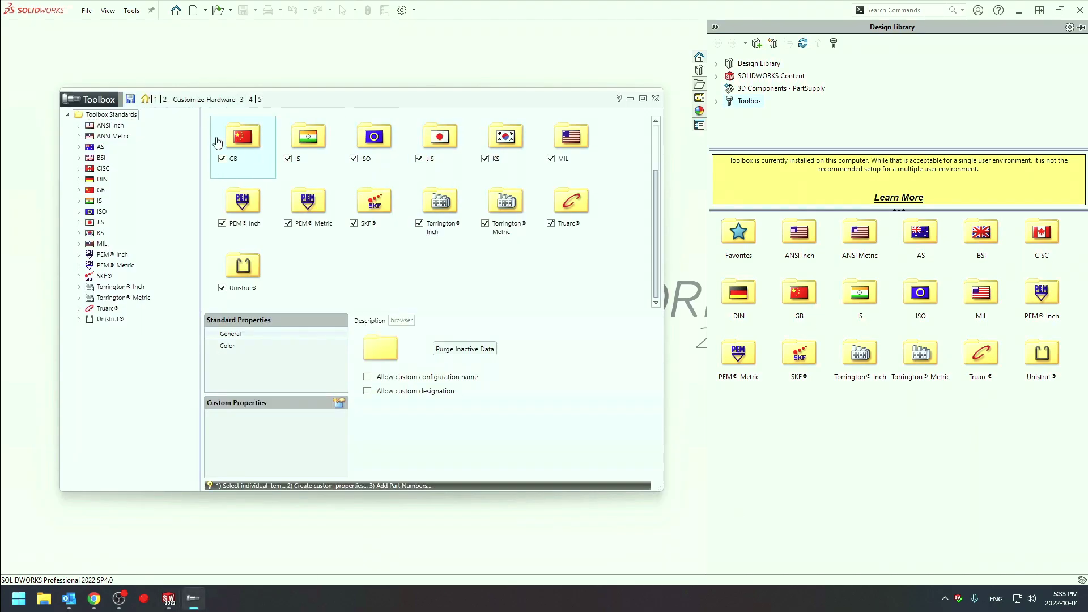
click(130, 100)
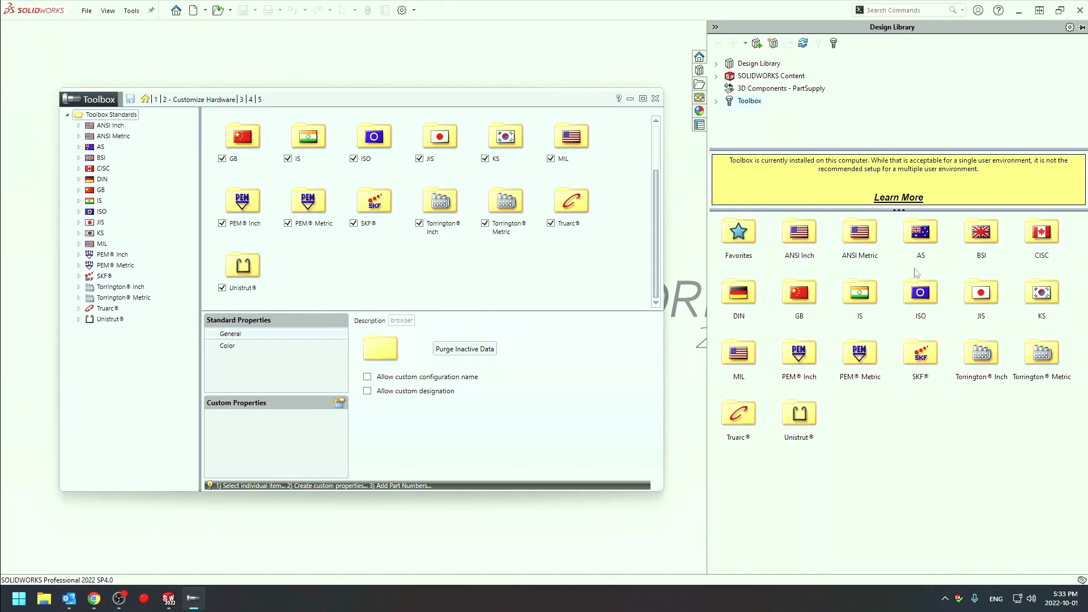
In the ANSI Inch categories, disable Power Transmission and Structural Members after browsing Bearings and Washers.
scroll(363, 261, up, 3)
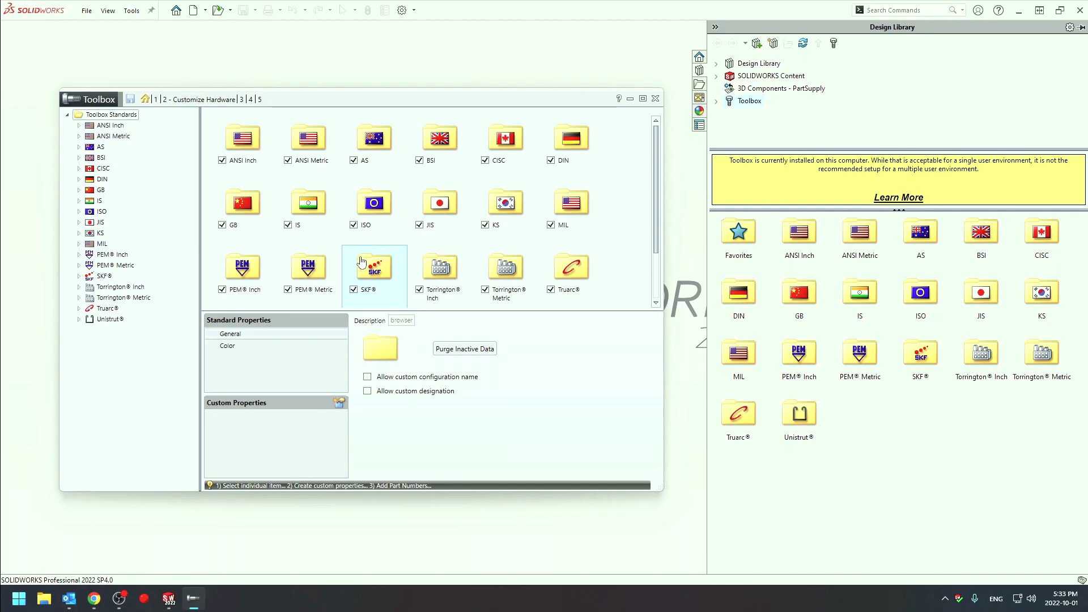
double_click(255, 146)
click(209, 115)
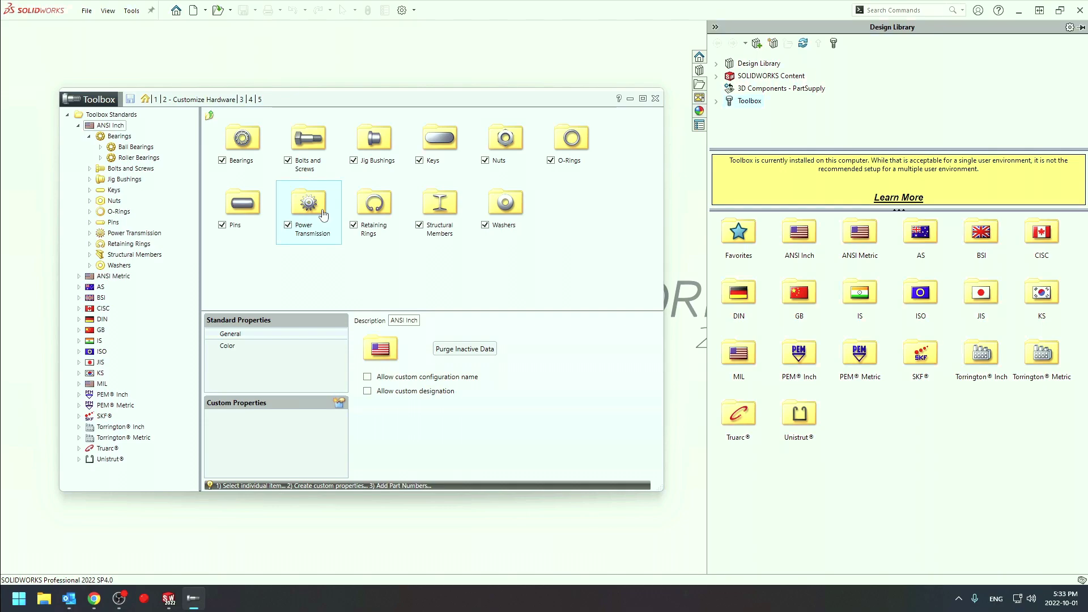
click(288, 225)
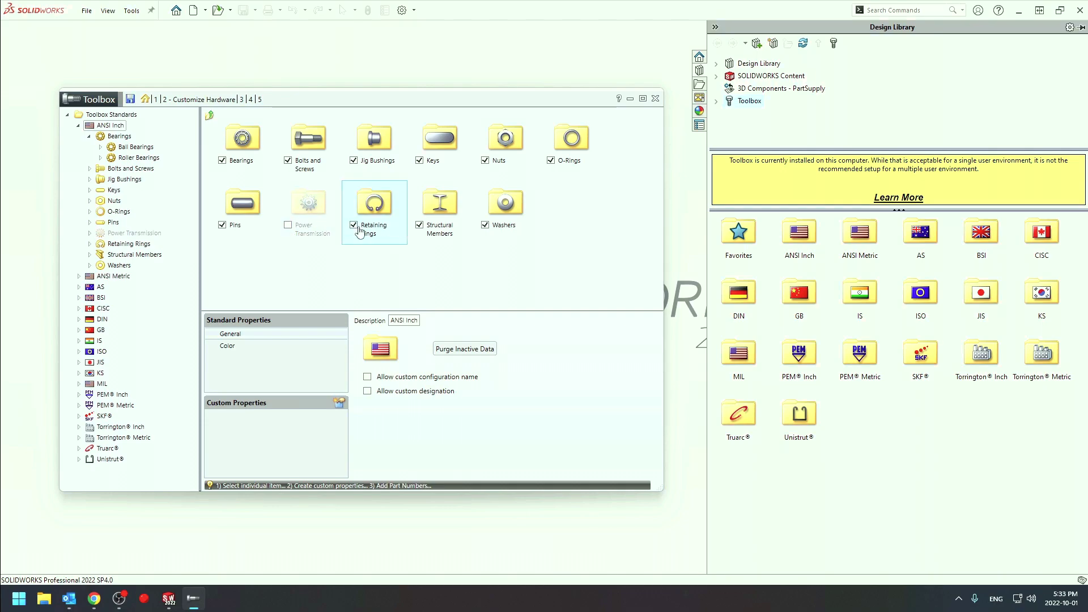
click(419, 225)
double_click(505, 204)
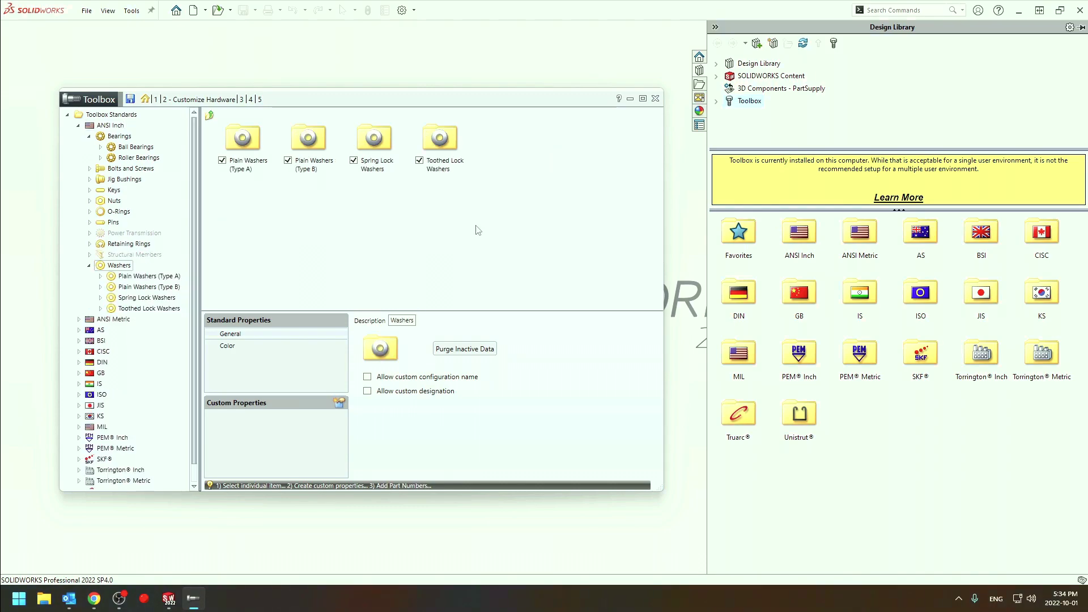
click(208, 118)
click(288, 225)
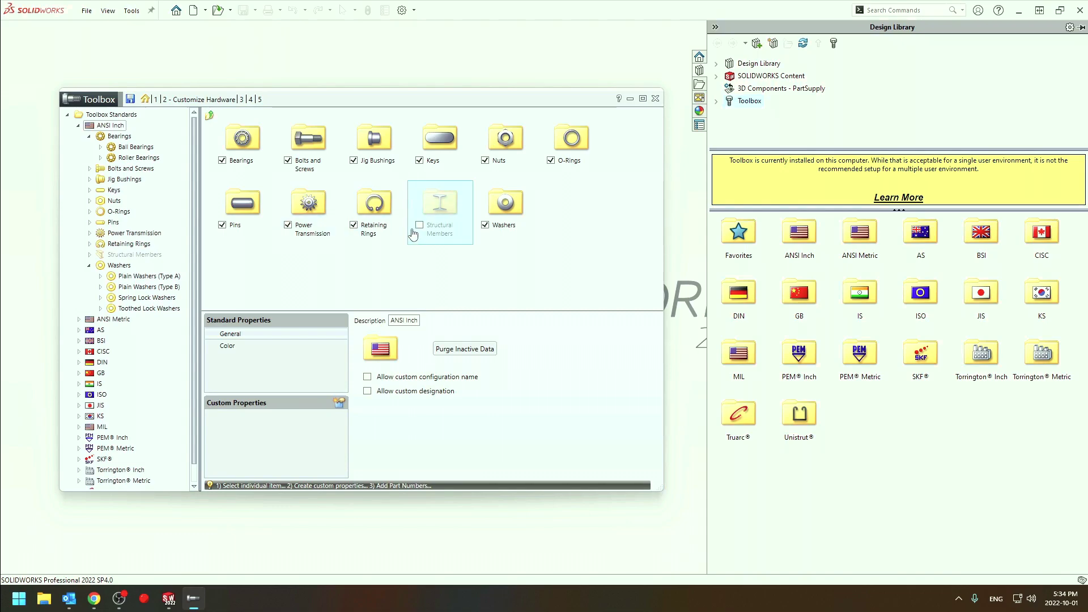
click(291, 226)
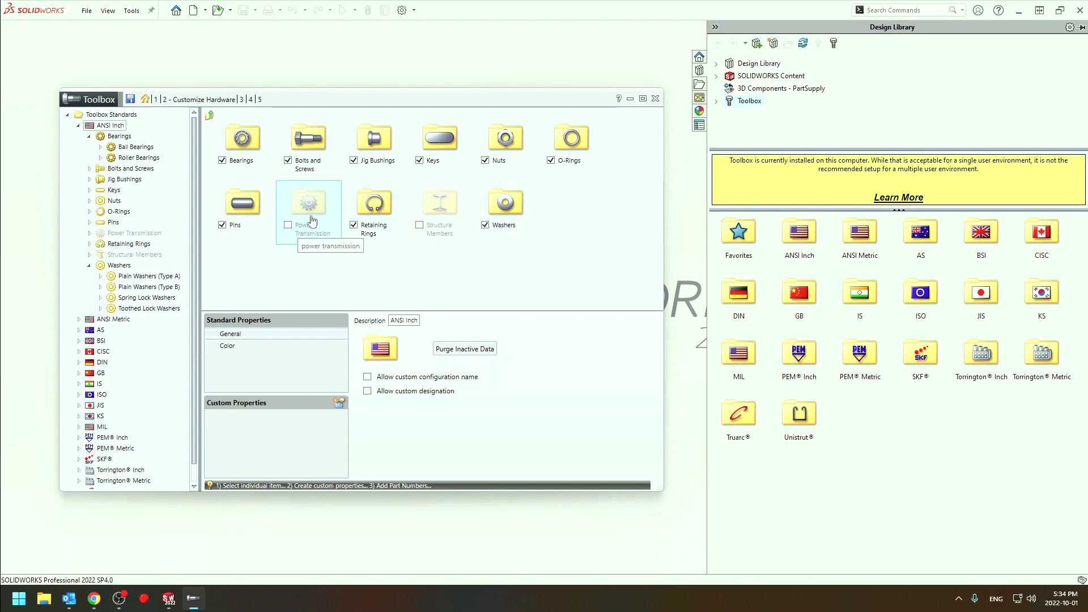
Drill into Bolts and Screws > Hex Head > Hex Bolt to show its 8094 configurations.
double_click(308, 138)
click(210, 116)
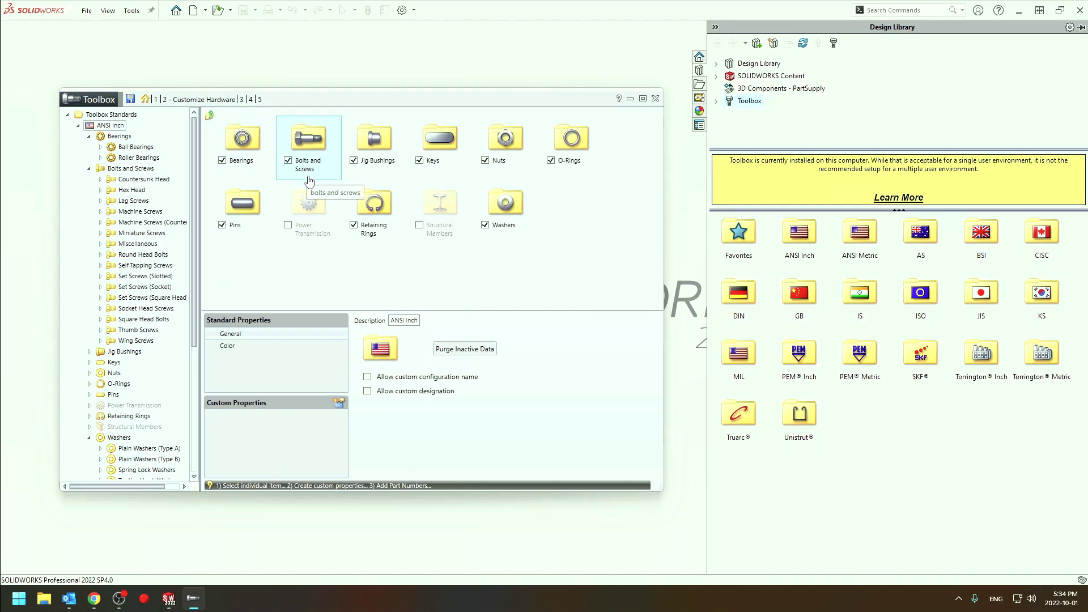
double_click(309, 141)
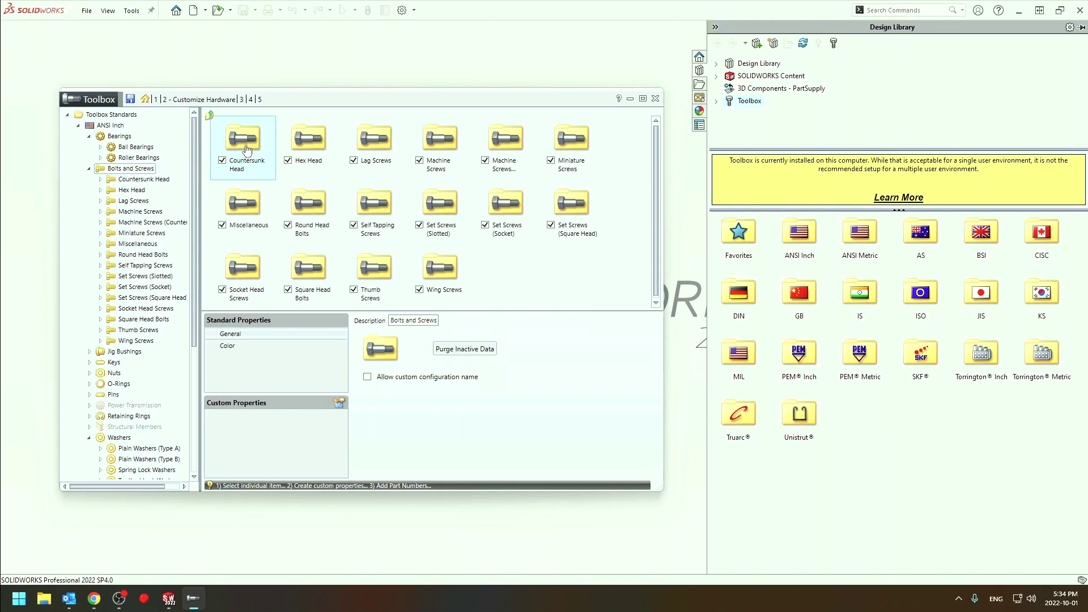
double_click(309, 141)
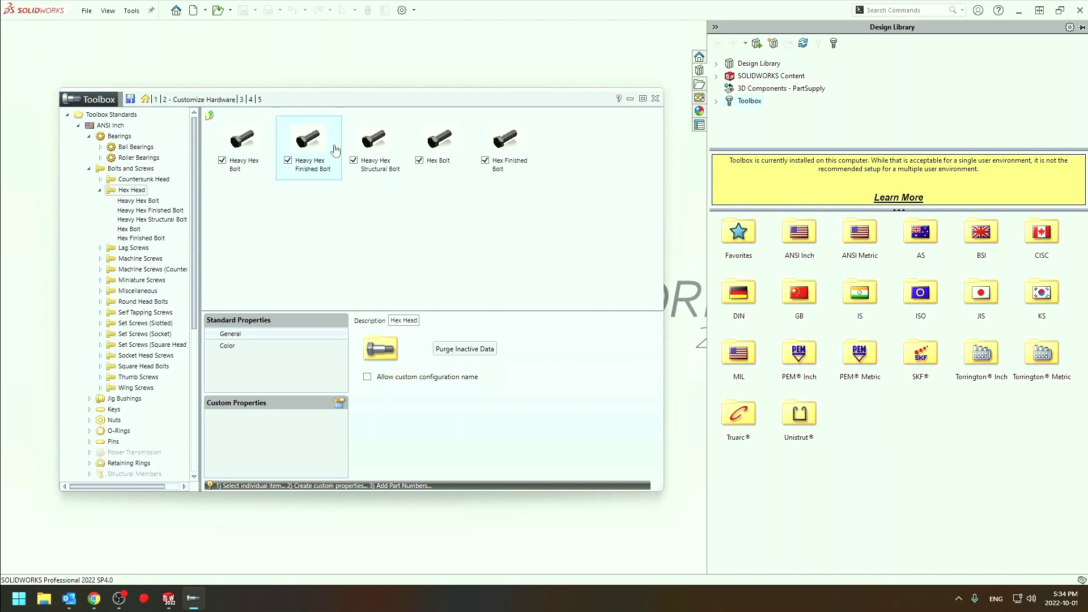
double_click(444, 149)
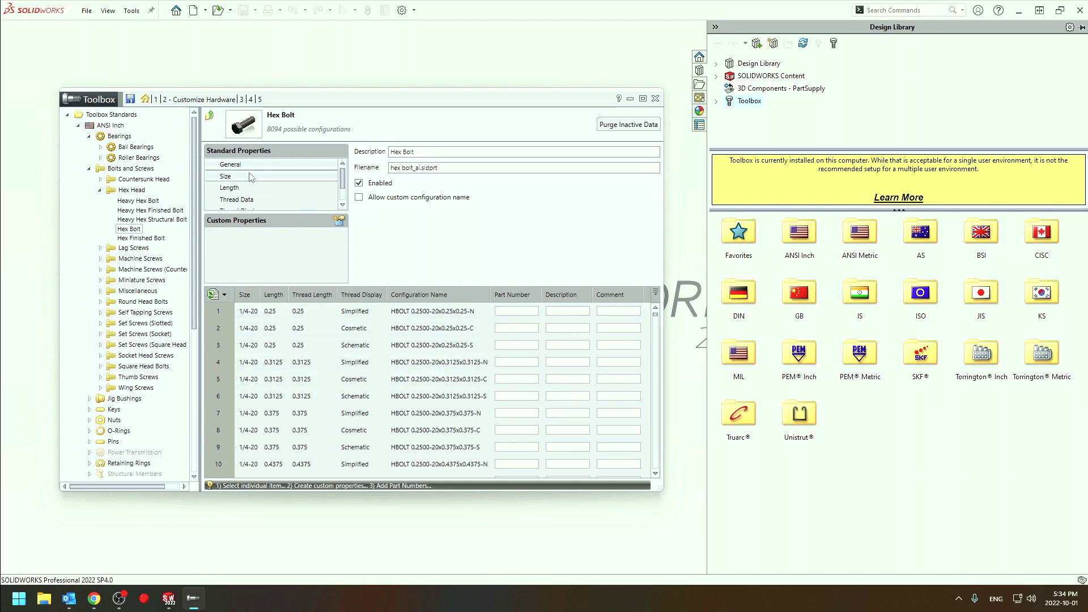
View the Hex Bolt size table, cancel the Add New Size dialog, and return to Hex Head.
click(225, 177)
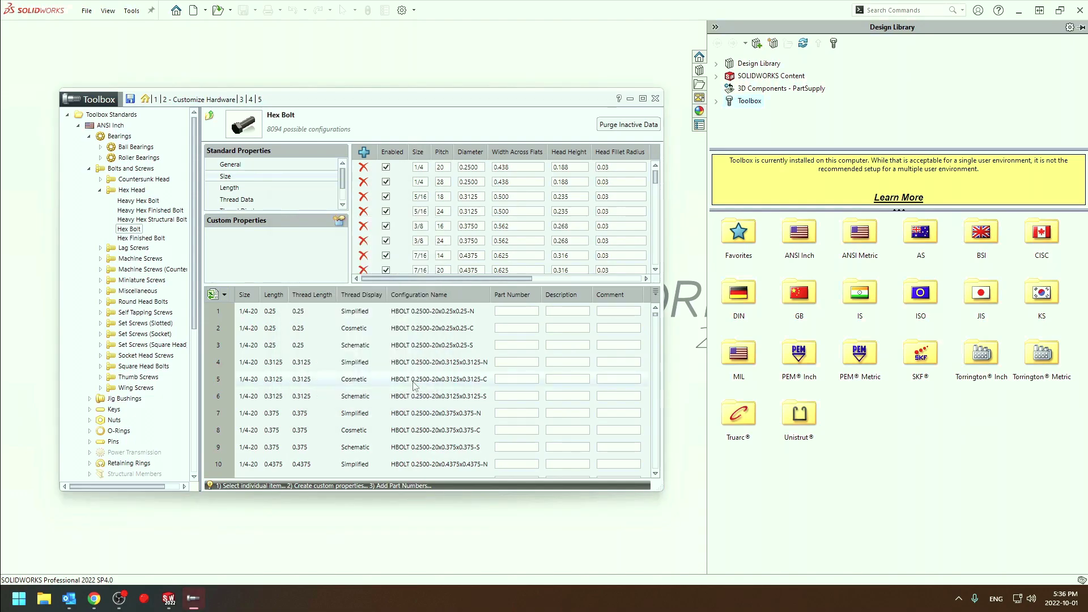
click(363, 152)
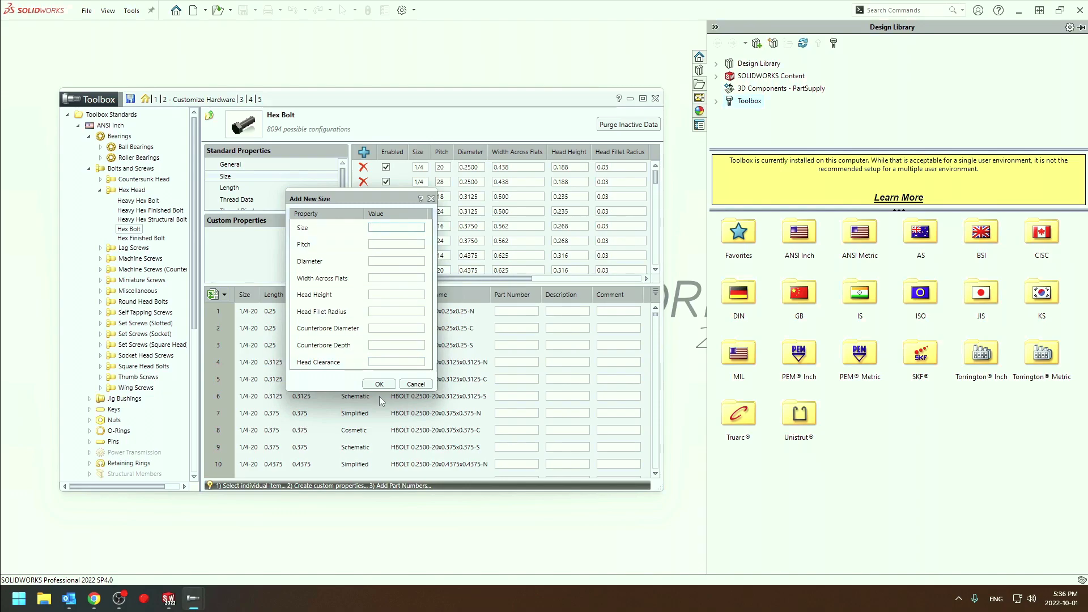
click(416, 384)
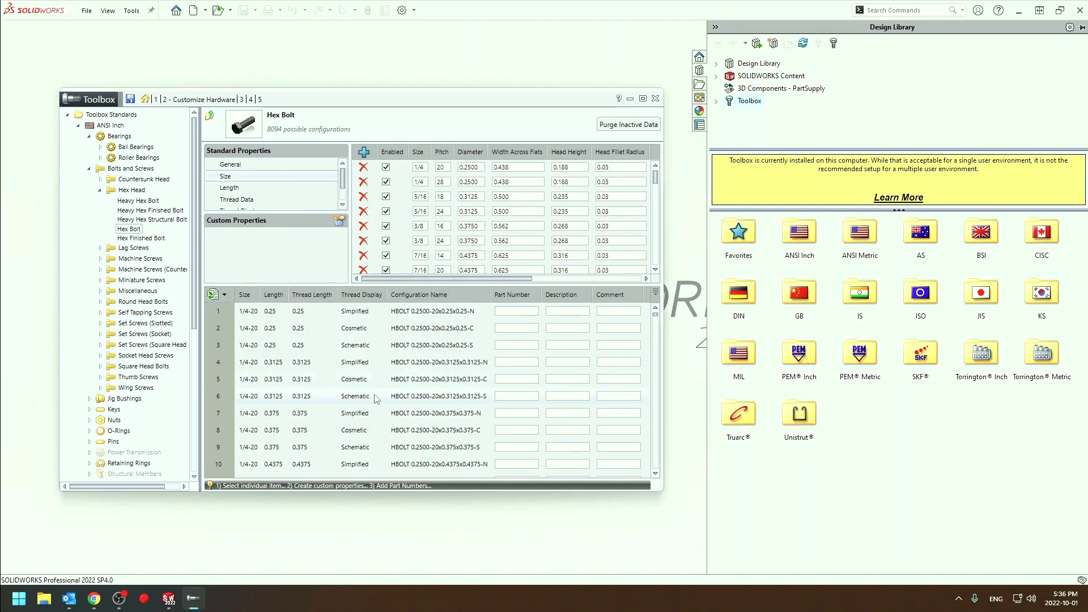
click(208, 119)
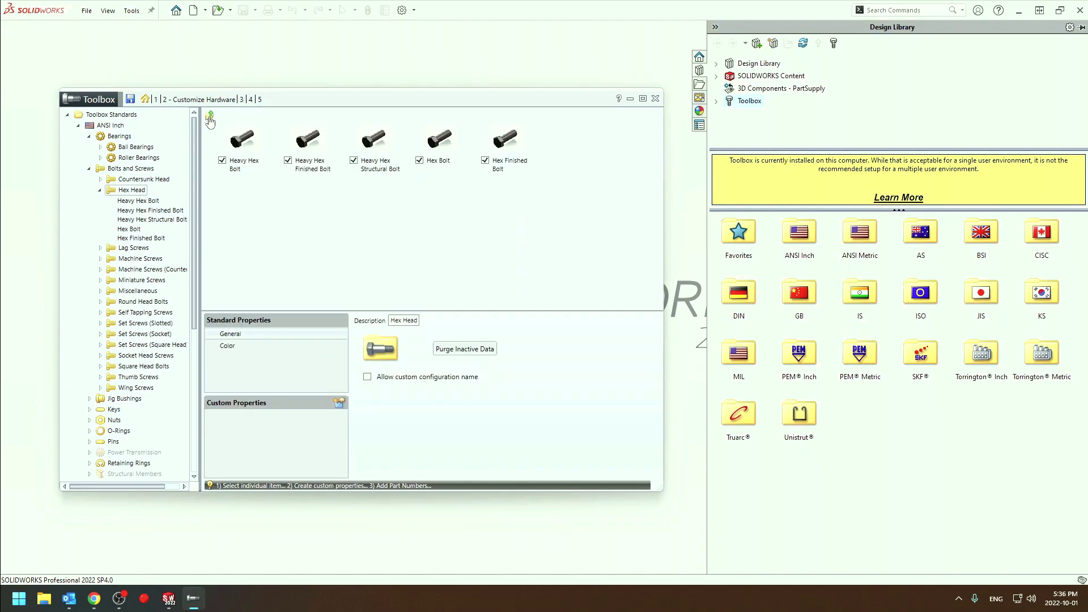
Browse ANSI Inch Bearings > Ball Bearings configurations, then back up to the top-level standards list.
click(210, 119)
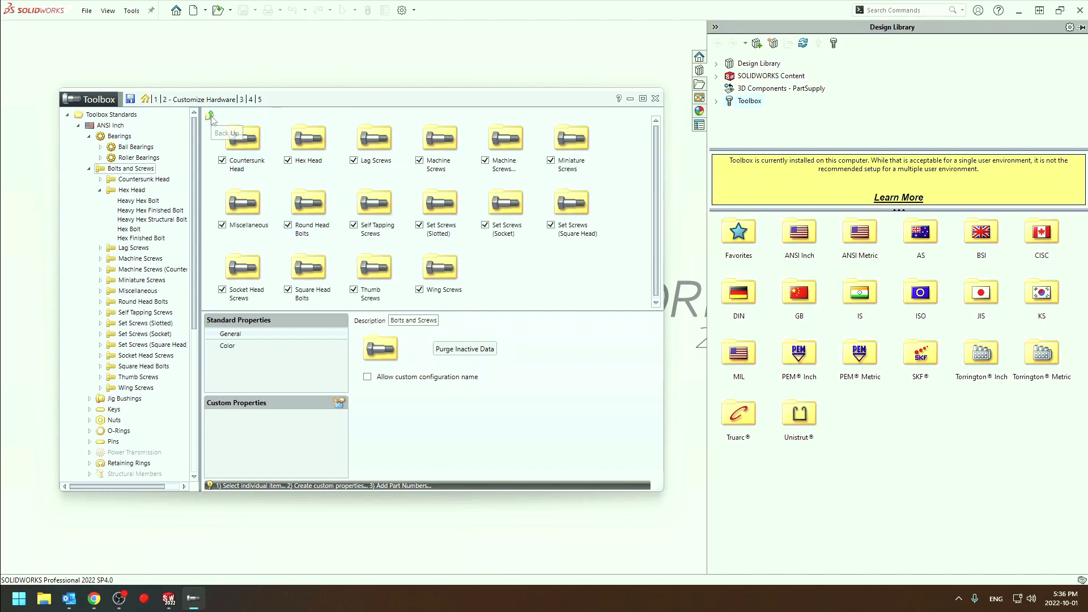
click(210, 117)
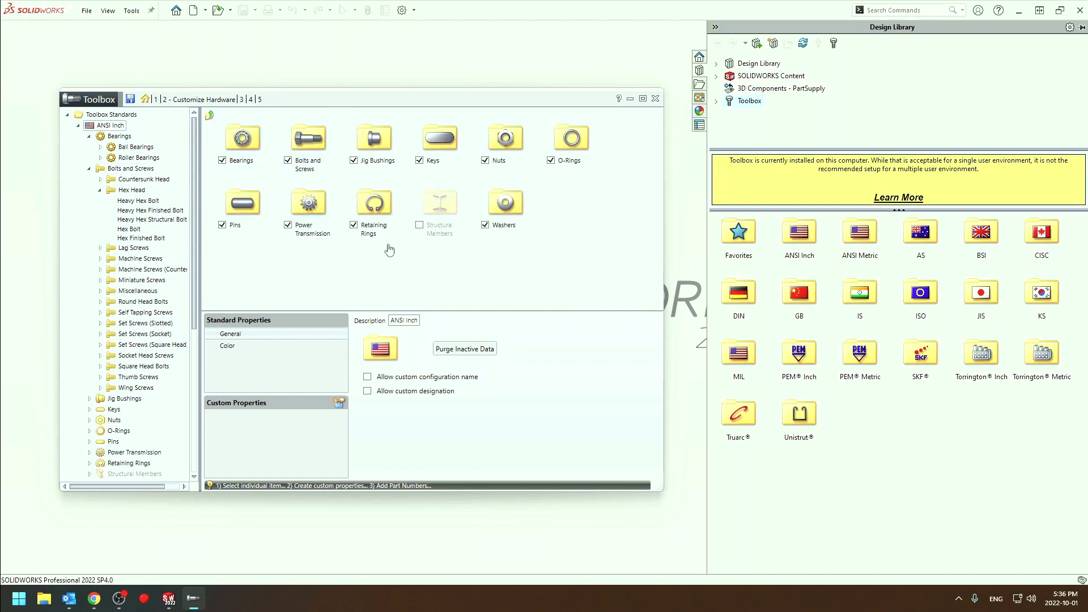
double_click(242, 149)
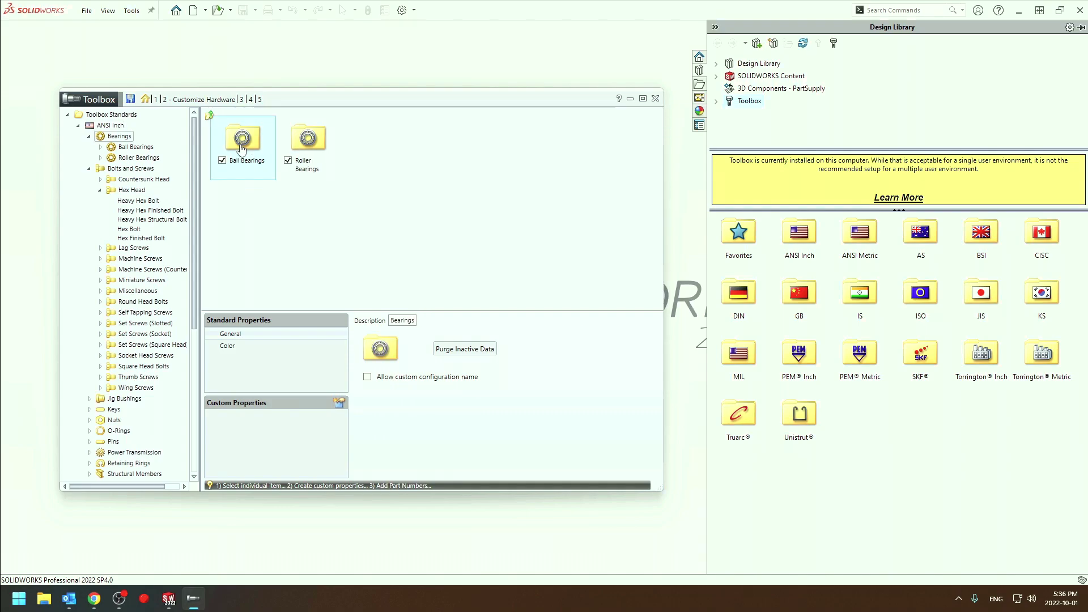
double_click(242, 148)
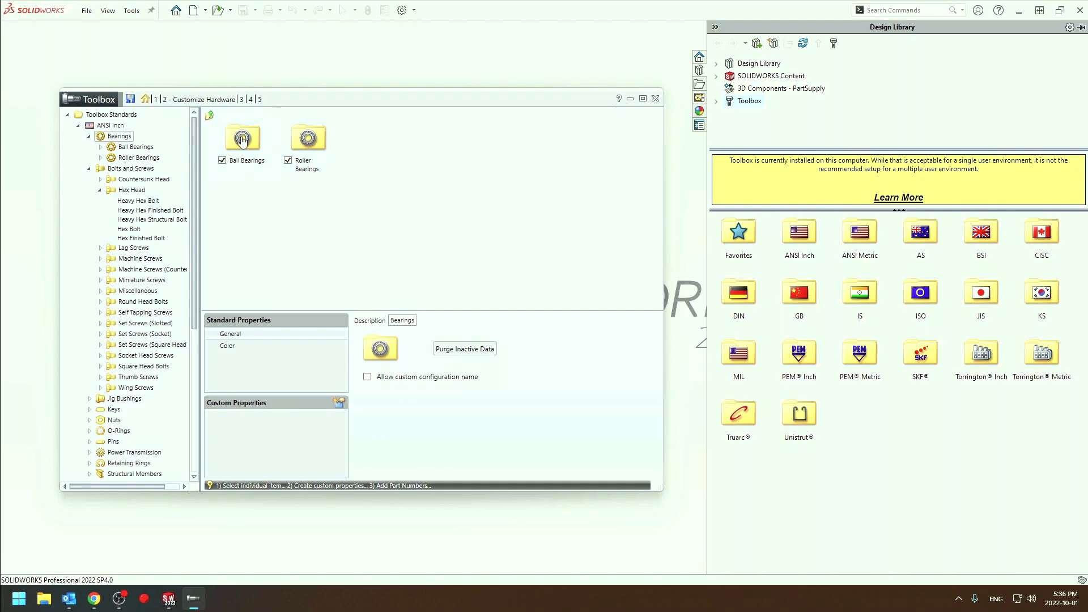
click(210, 117)
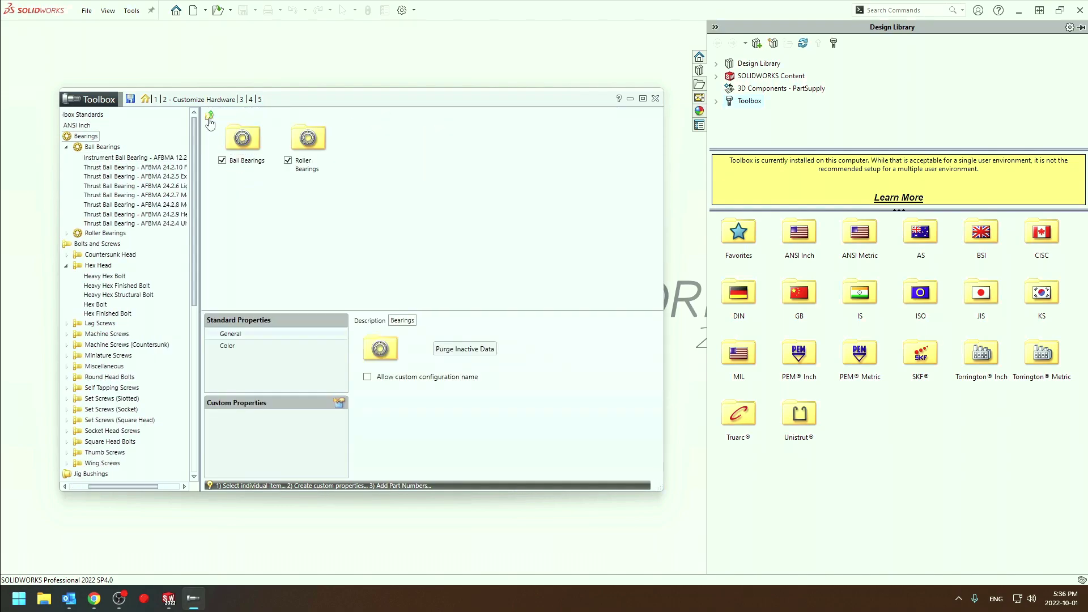
click(210, 117)
click(210, 117)
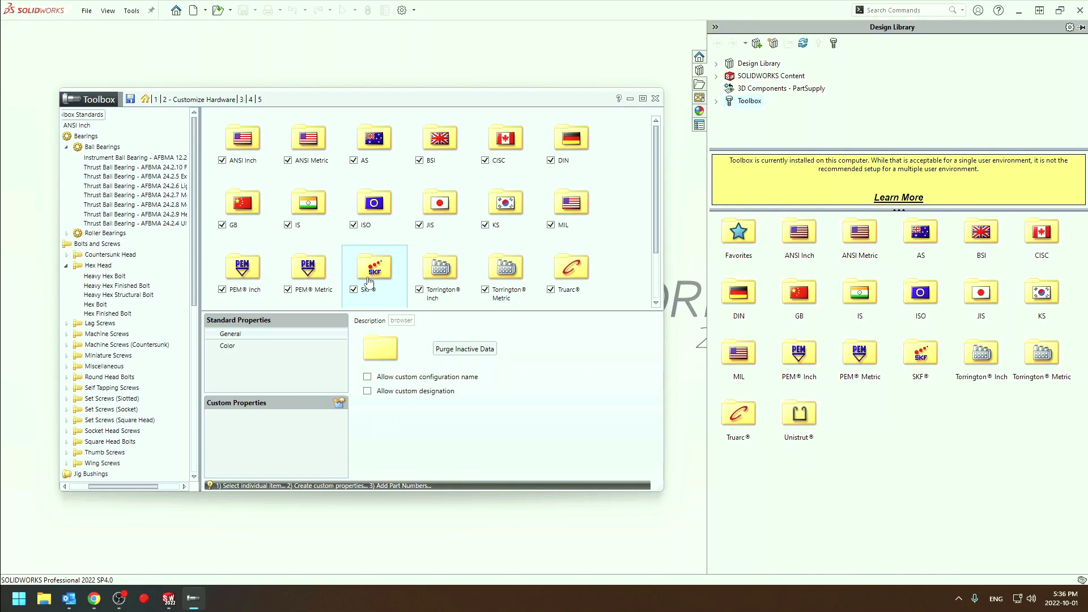
Browse the SKF® Angular Contact Ball Bearing configuration table, then return to the standards list through Unistrut.
double_click(369, 282)
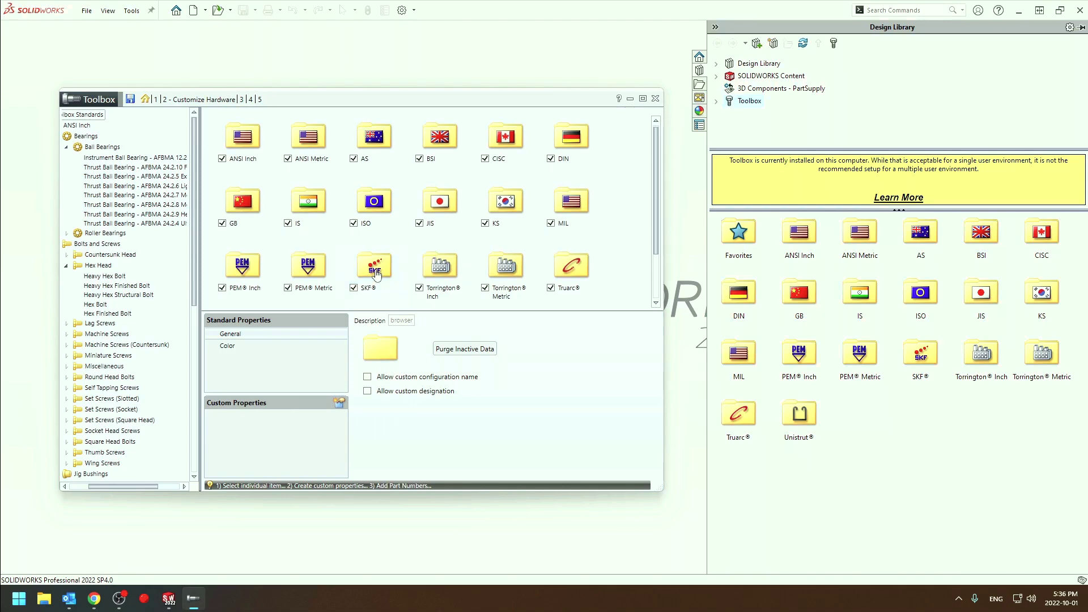
double_click(253, 156)
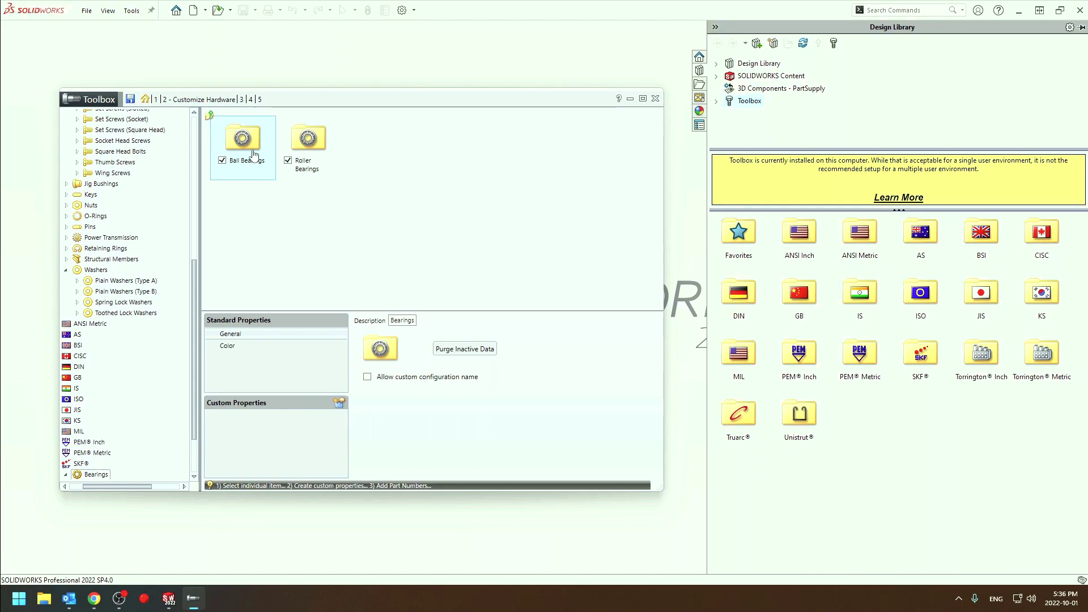
double_click(245, 146)
double_click(244, 141)
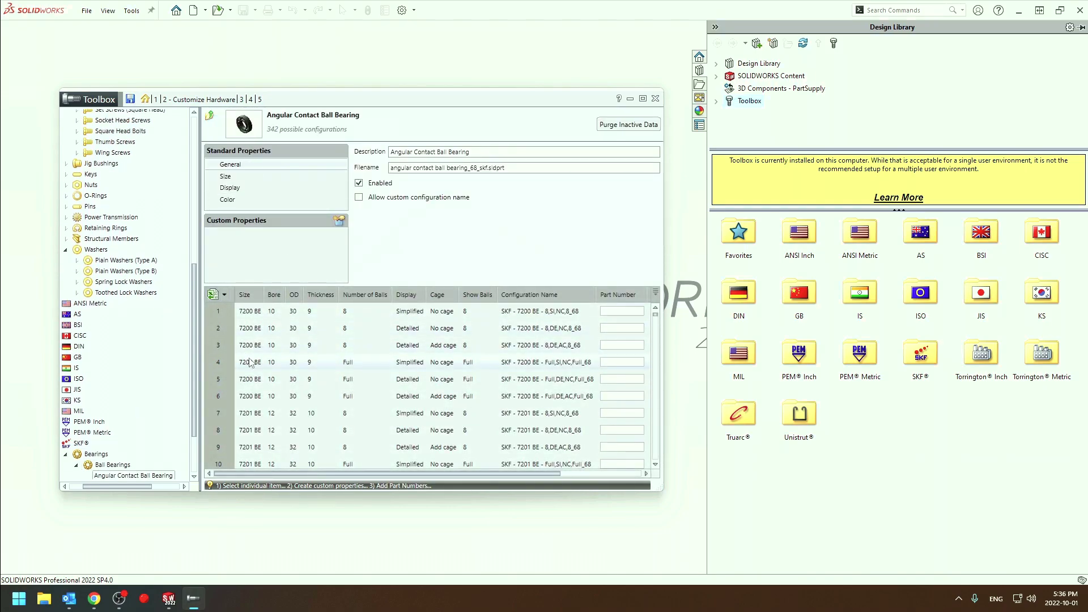
scroll(329, 425, down, 7)
scroll(317, 425, down, 6)
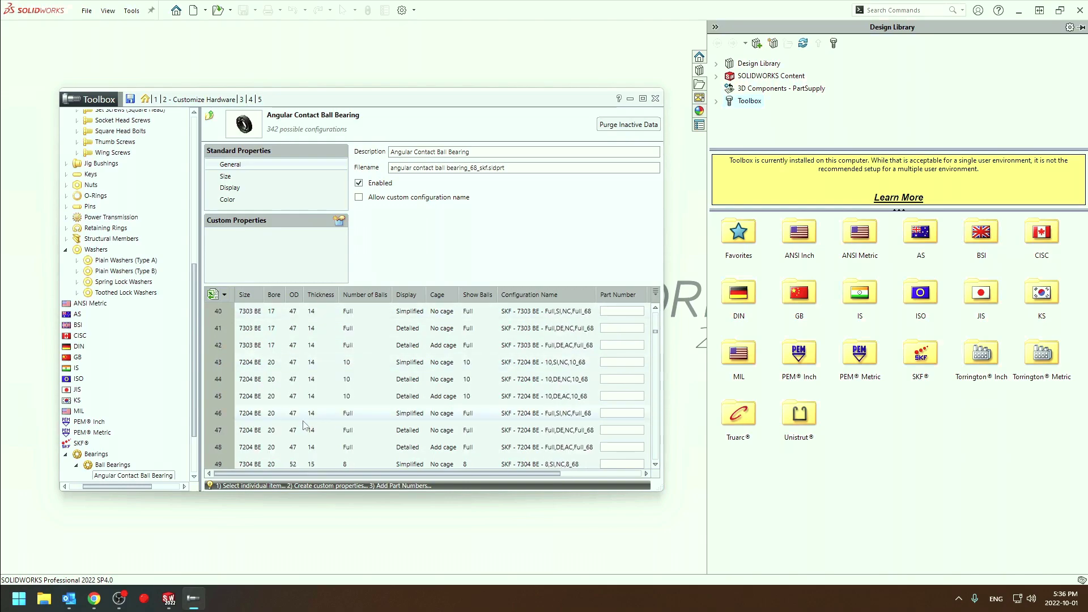
click(211, 116)
click(211, 116)
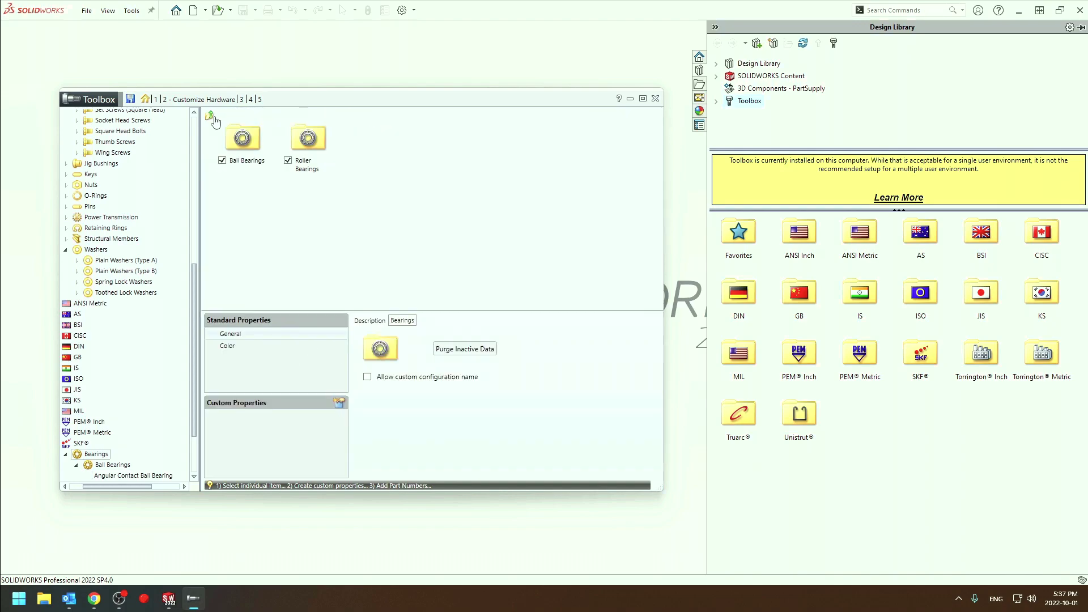
click(212, 116)
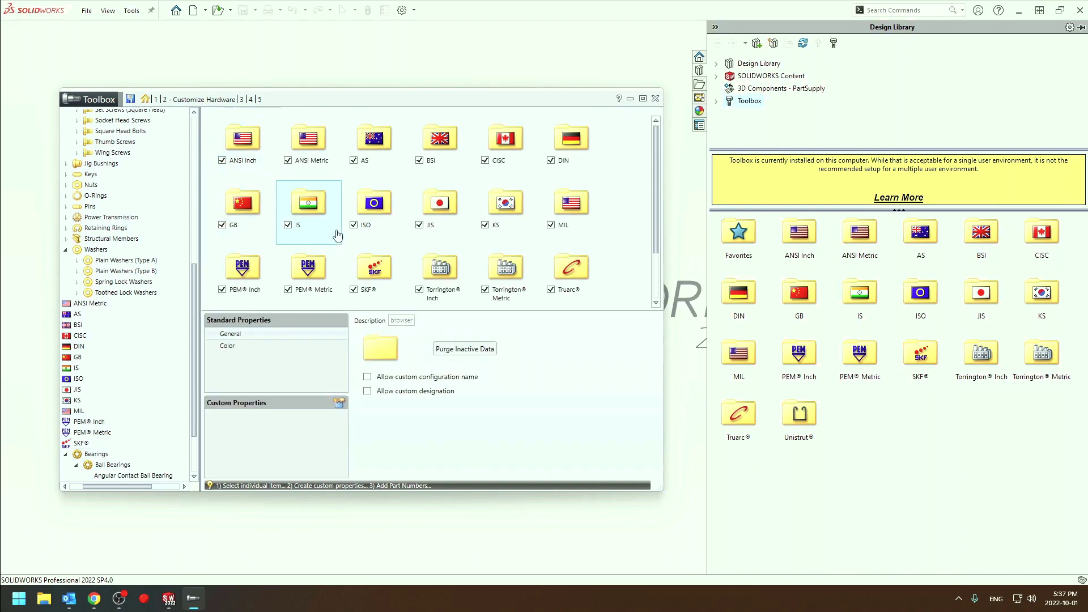
scroll(340, 264, down, 1)
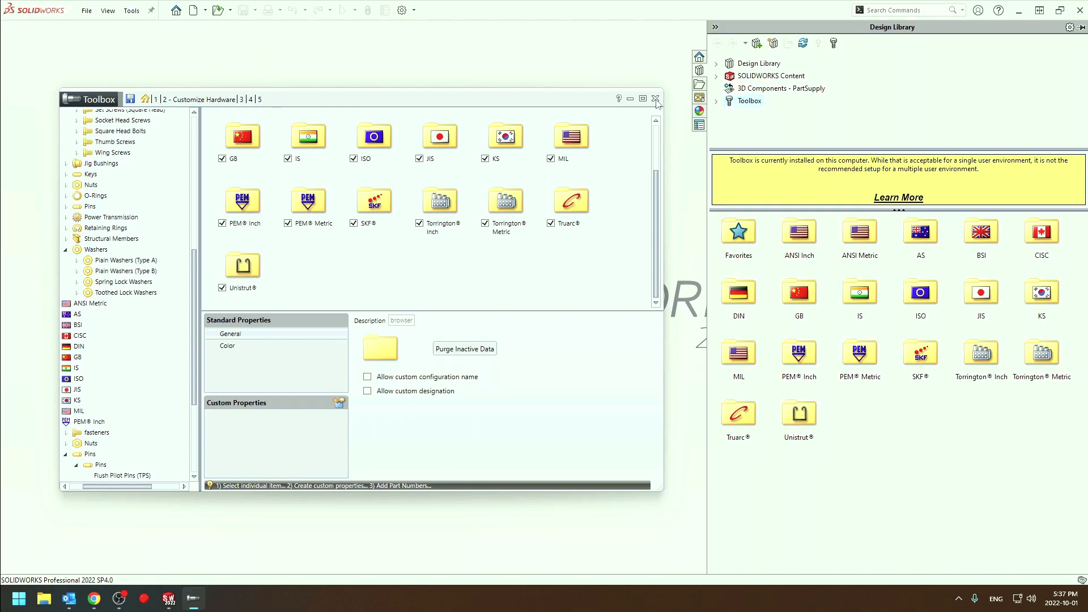
Close the Toolbox settings window, saving its changes, and exit SOLIDWORKS.
click(656, 99)
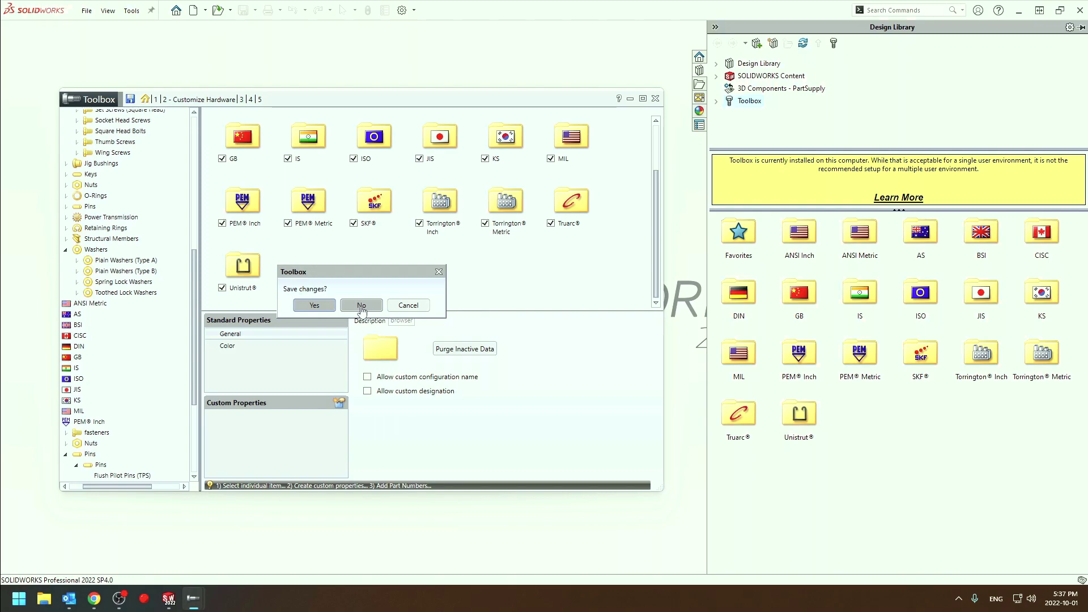
click(315, 306)
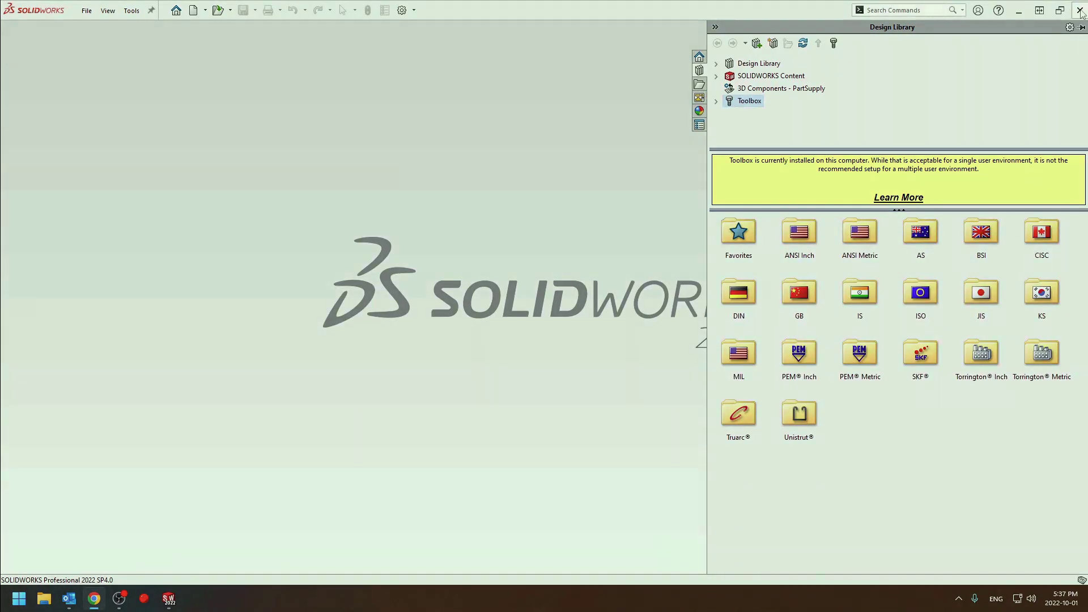
click(1080, 10)
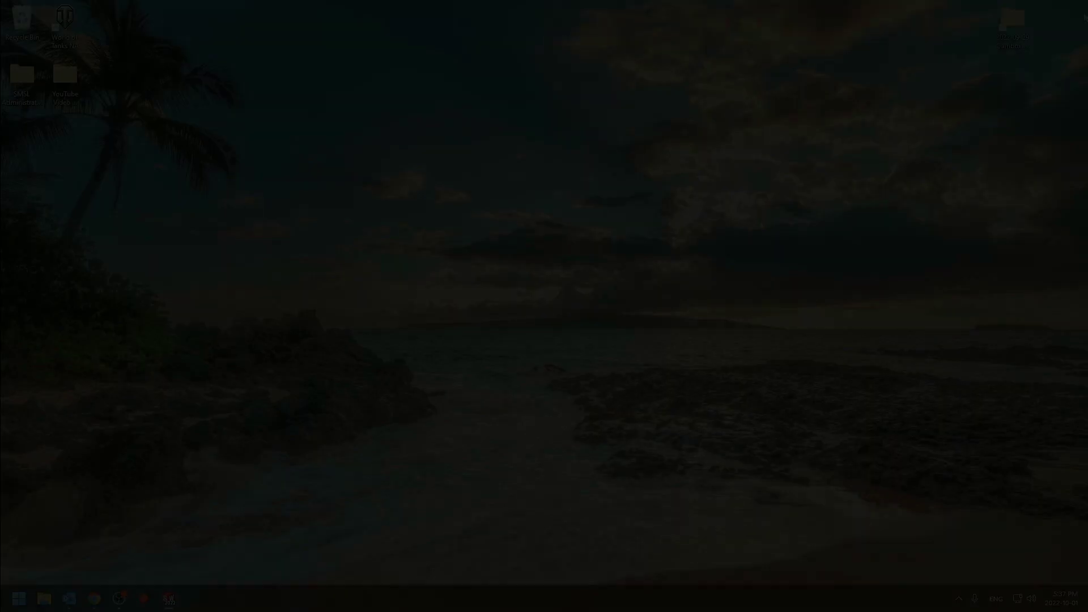